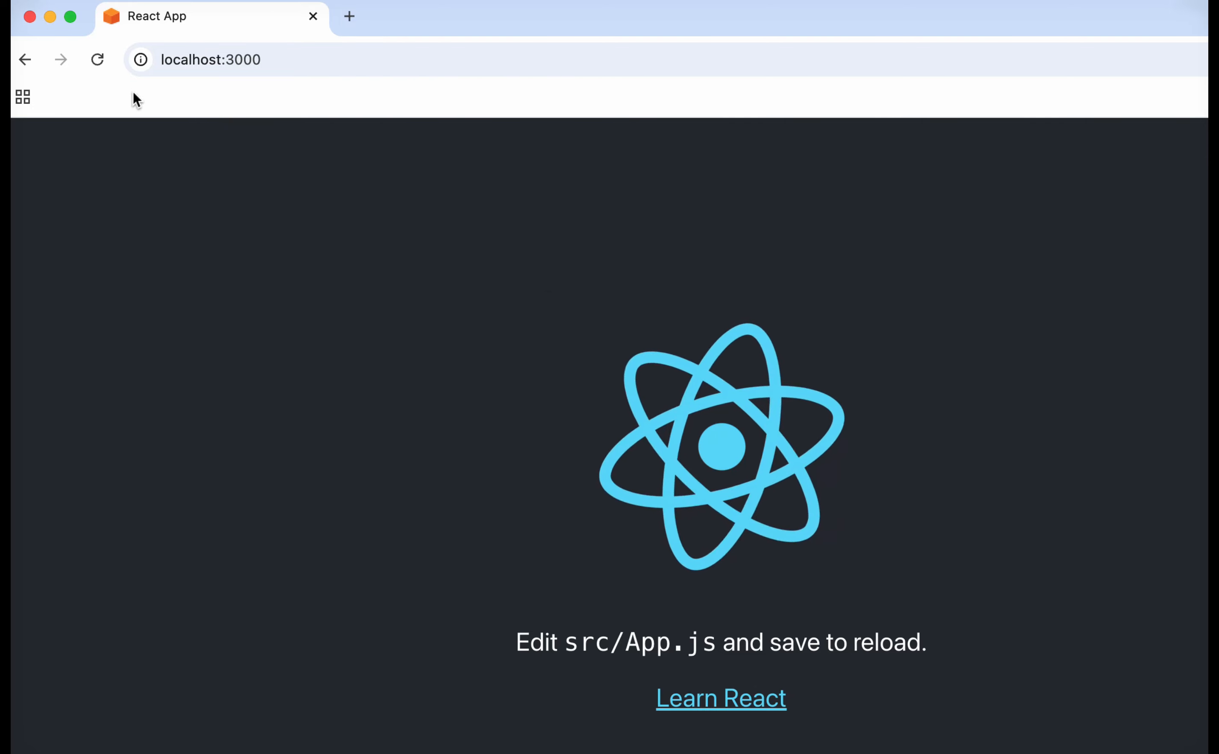
pyautogui.click(70, 17)
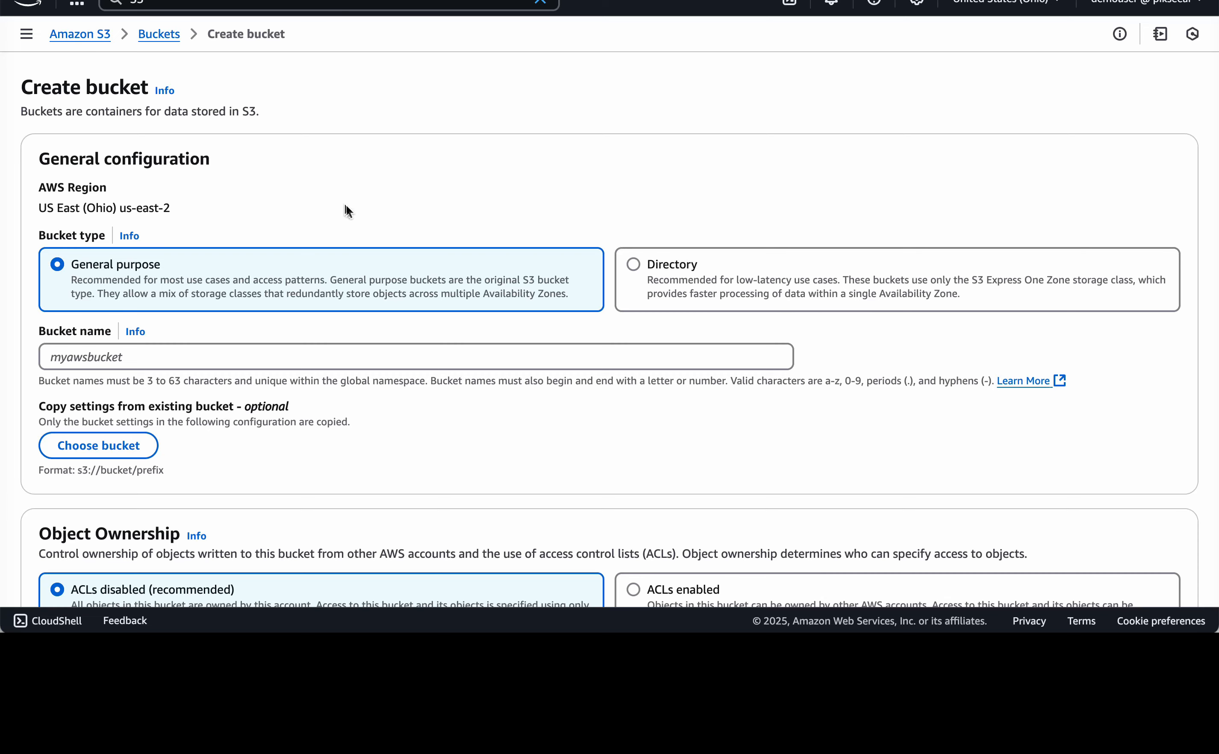
pyautogui.click(209, 2)
pyautogui.moveTo(369, 90)
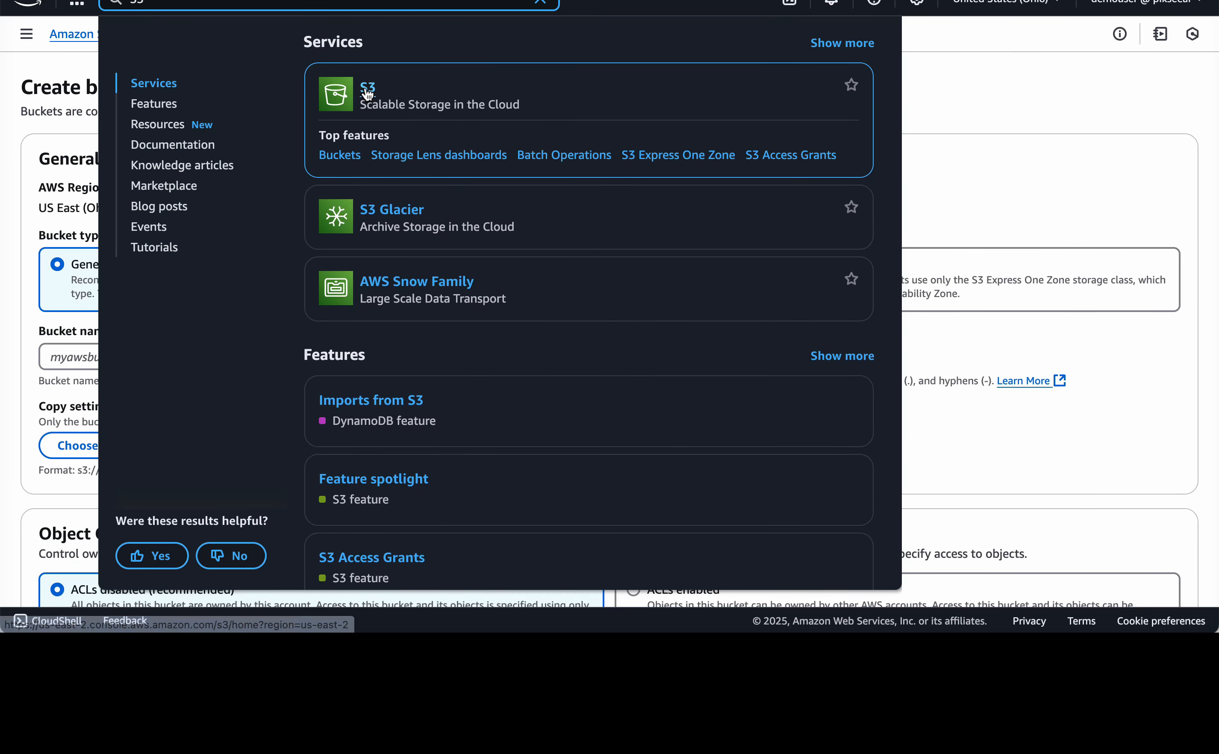
pyautogui.click(992, 69)
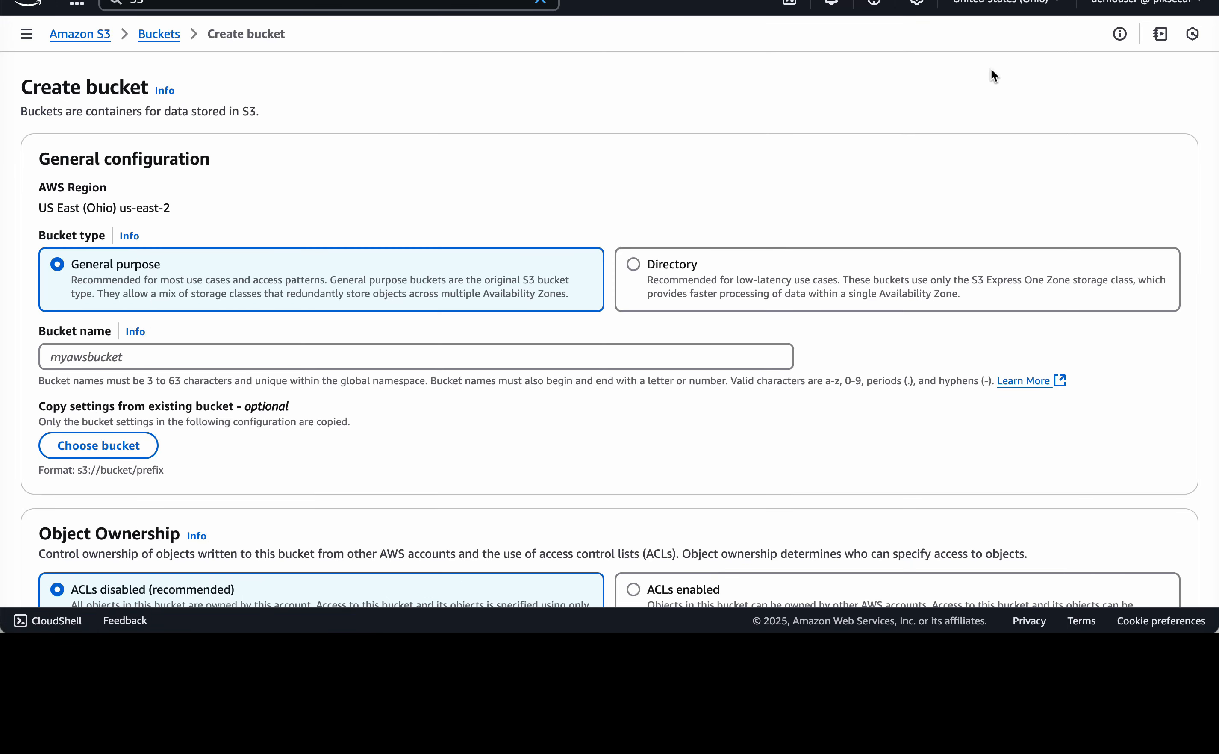
# - Name the new general purpose bucket reactdemo12345
pyautogui.scroll(-3, 291, 144)
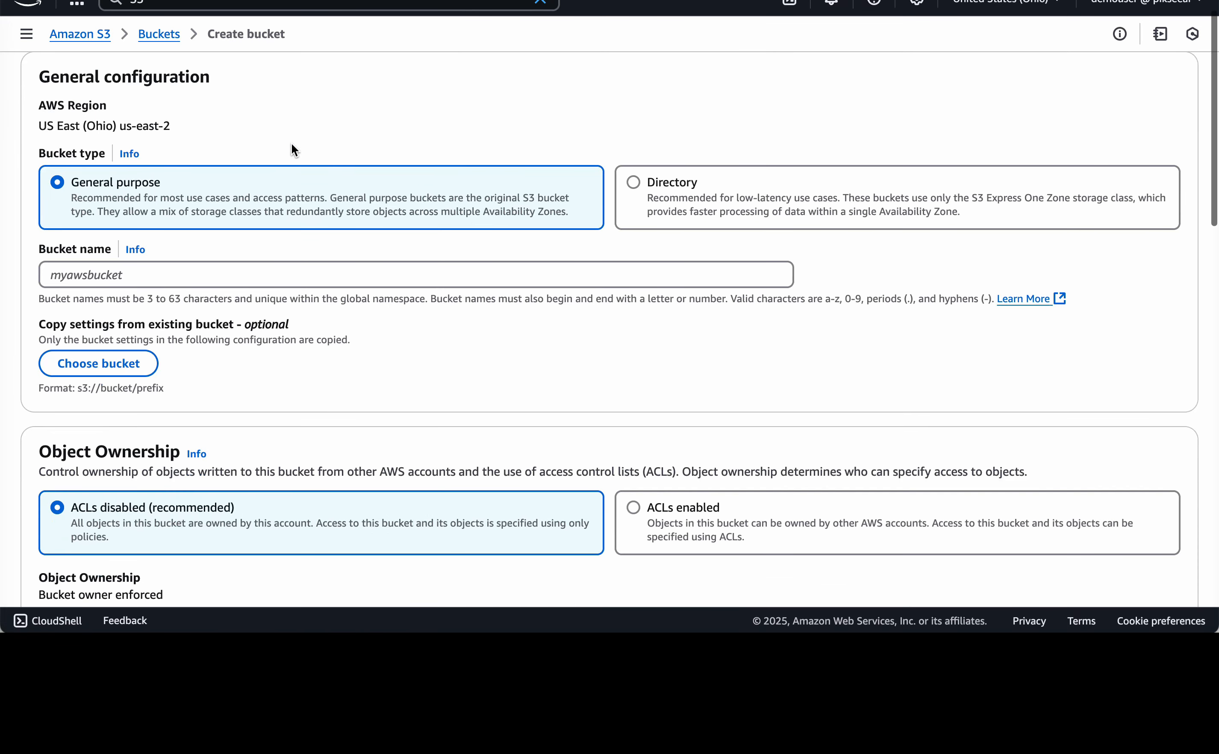
pyautogui.click(183, 226)
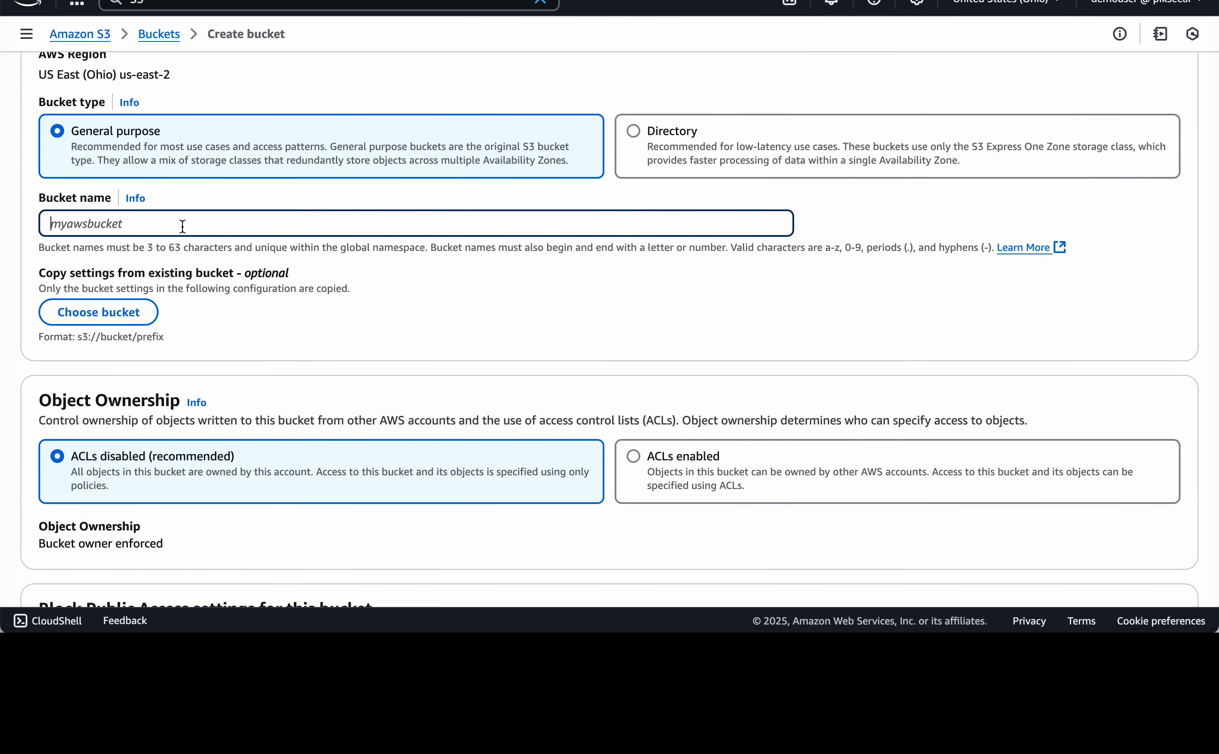
pyautogui.write('reactdemo12345')
# - Turn off Block all public access with the required acknowledgement, and create the bucket with the remaining defaults
pyautogui.scroll(-12, 187, 231)
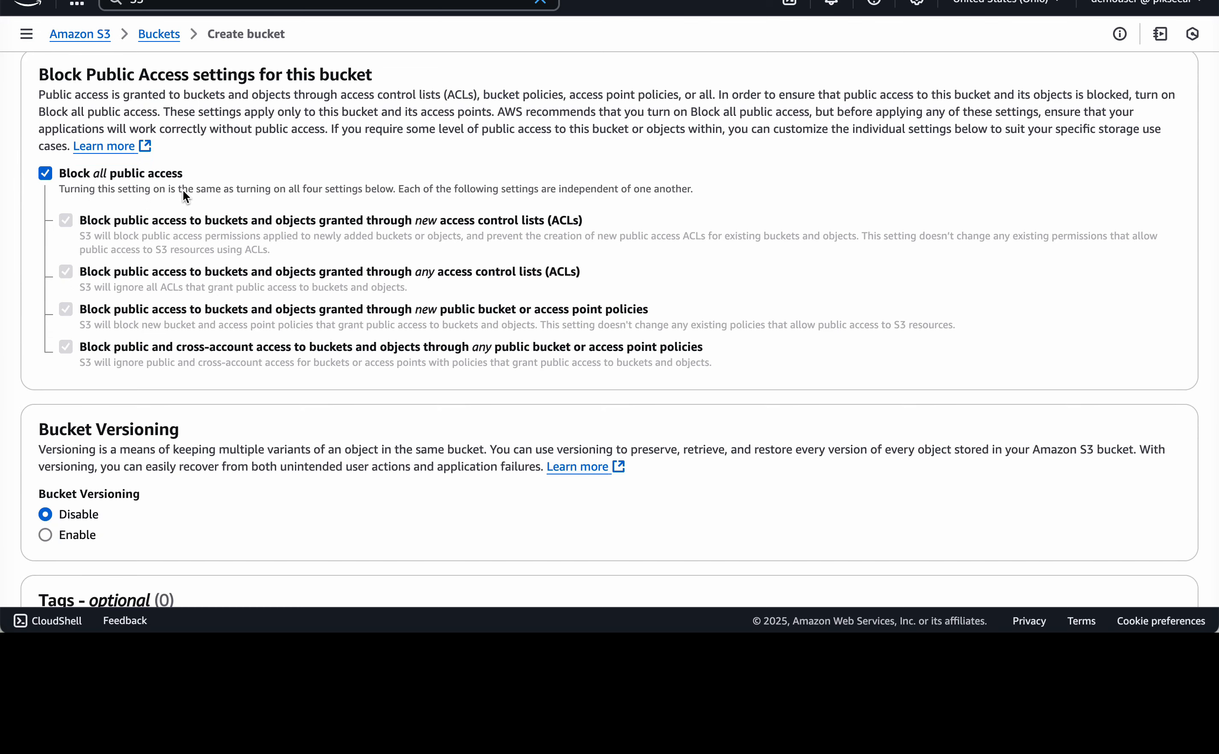
pyautogui.click(45, 173)
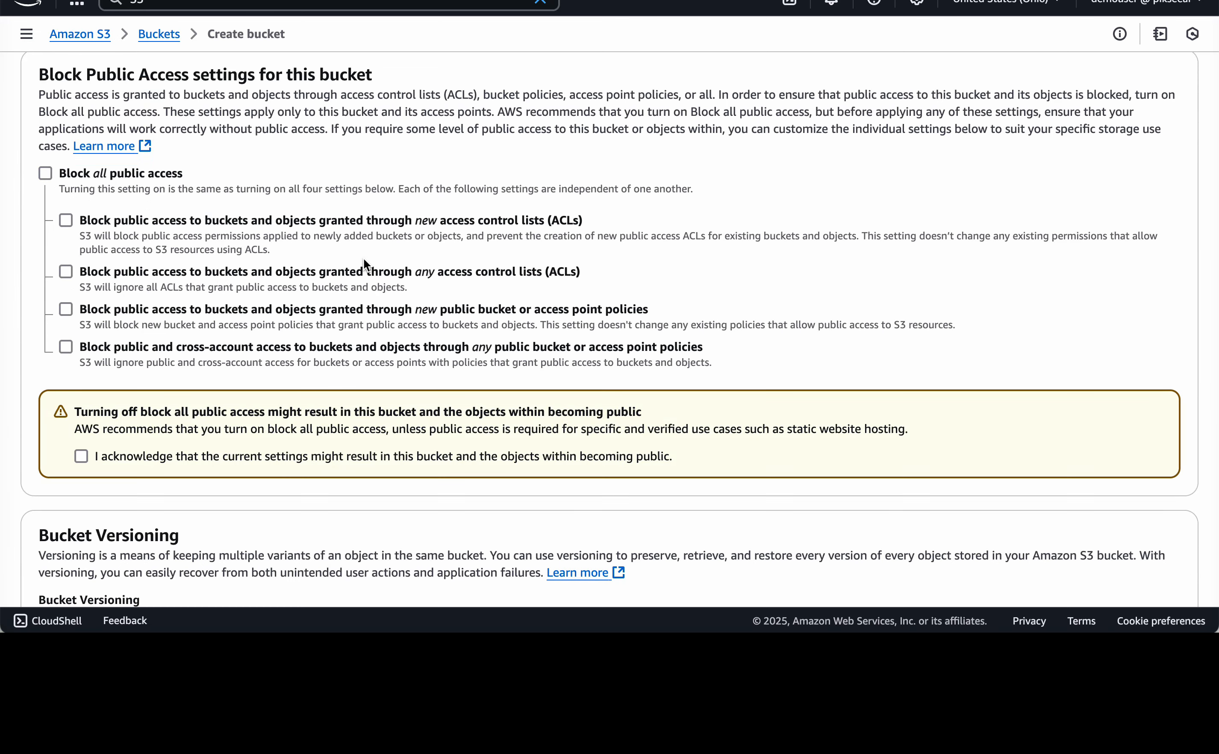
pyautogui.scroll(-2, 366, 261)
pyautogui.scroll(-2, 364, 259)
pyautogui.click(81, 342)
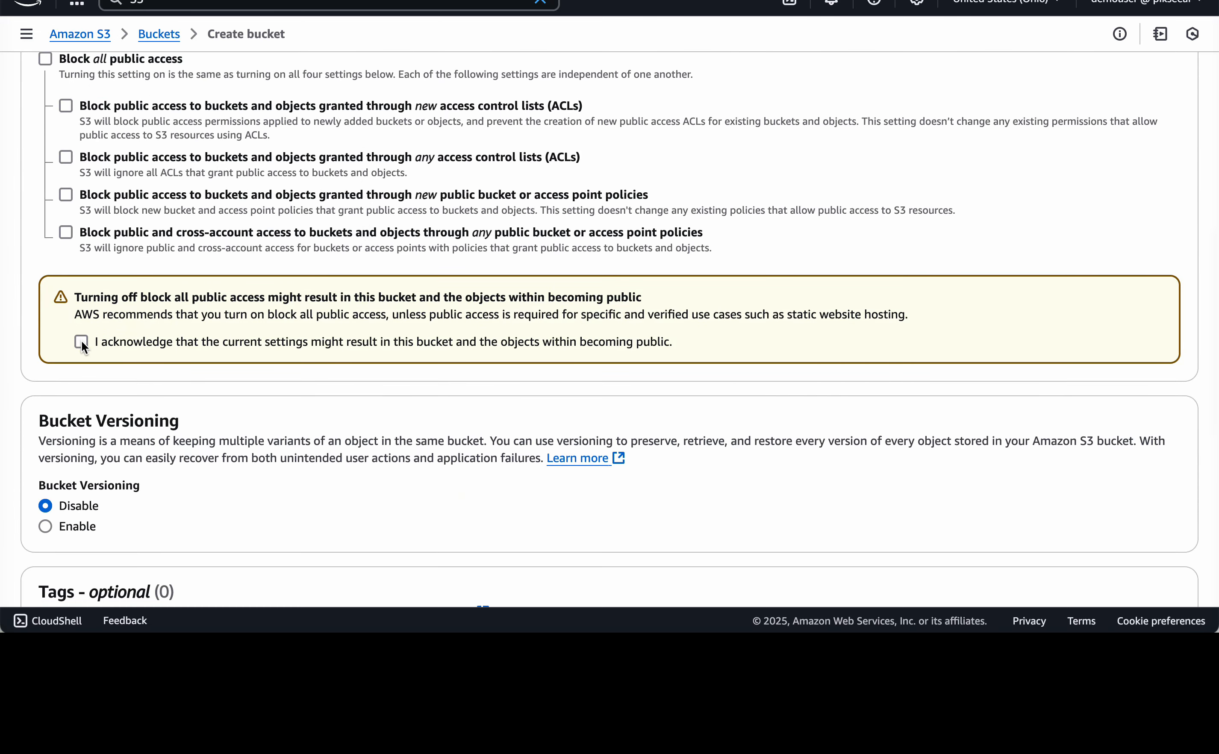
pyautogui.scroll(-10, 388, 439)
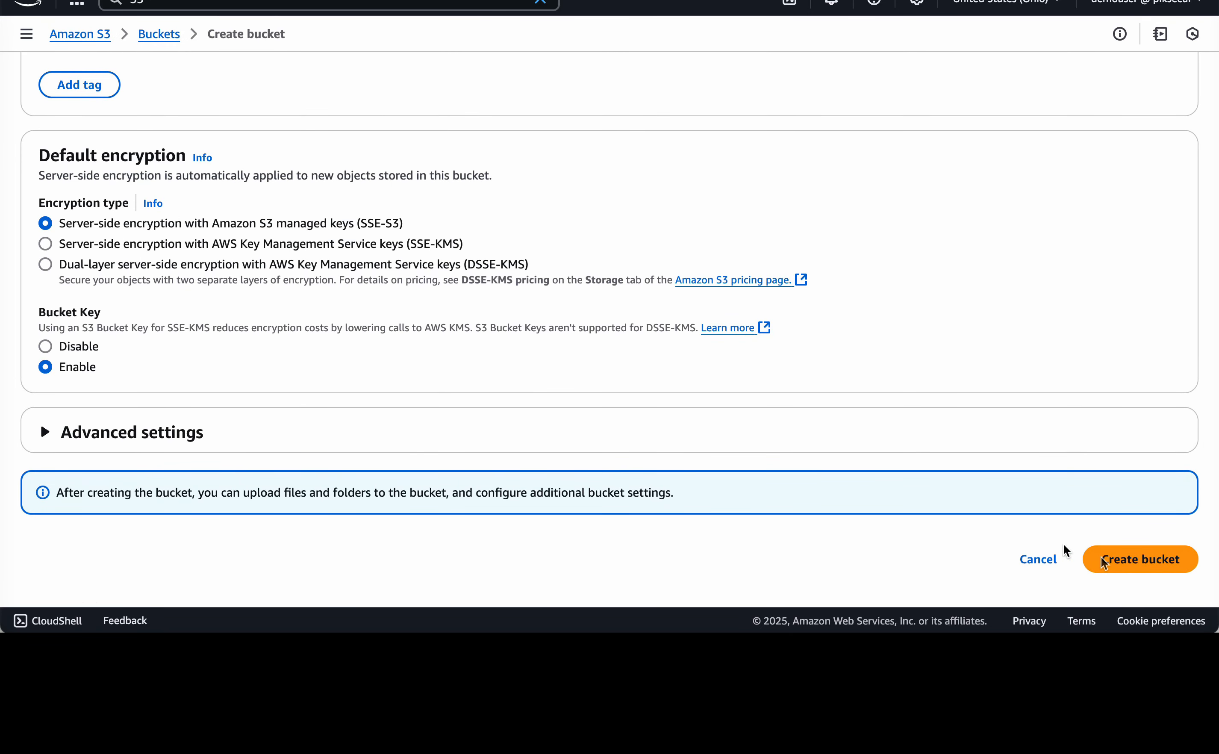
pyautogui.click(1128, 568)
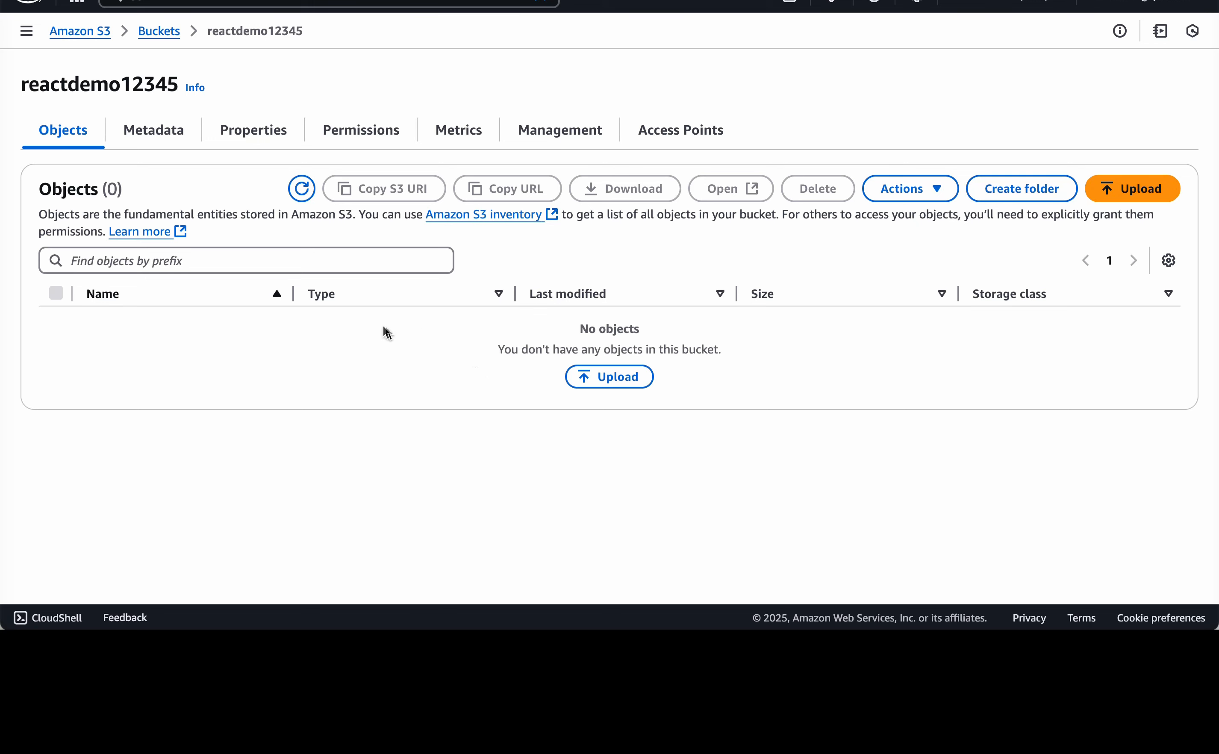
# - Open the static website hosting settings in the reactdemo12345 bucket's properties and set hosting to Enable
pyautogui.click(246, 140)
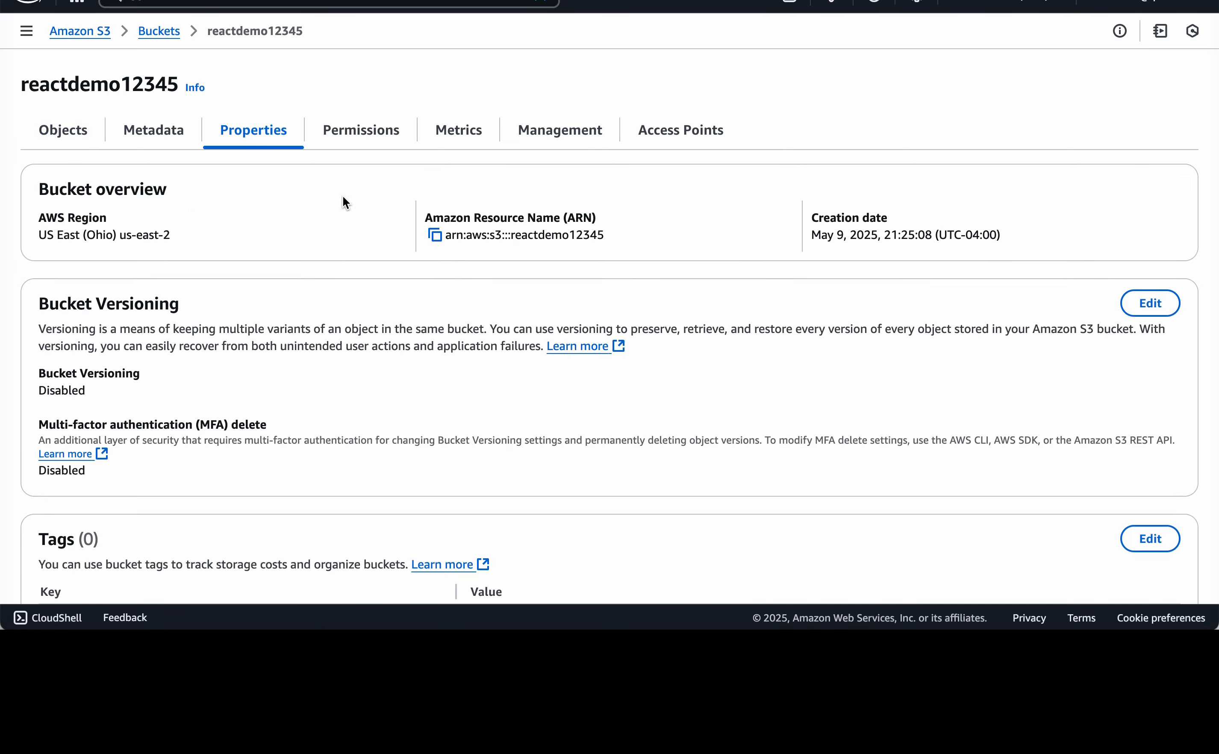
pyautogui.scroll(-9, 264, 197)
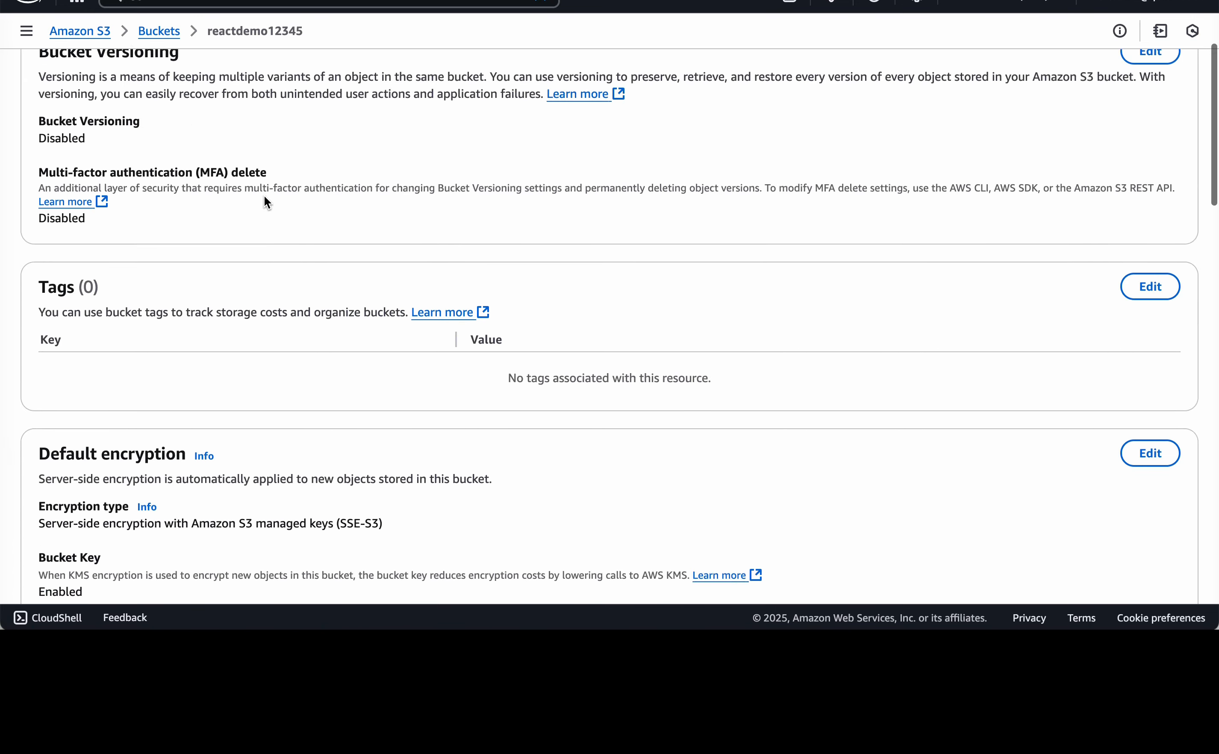
pyautogui.scroll(-20, 265, 197)
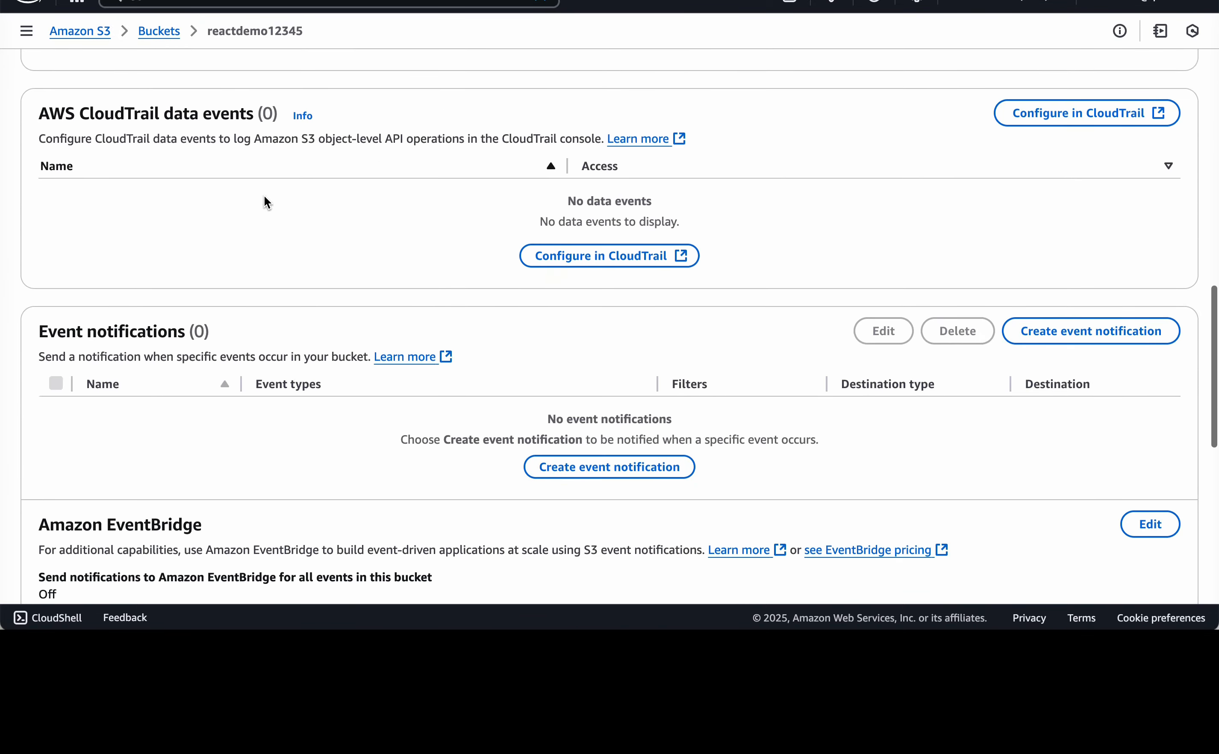
pyautogui.scroll(-7, 264, 200)
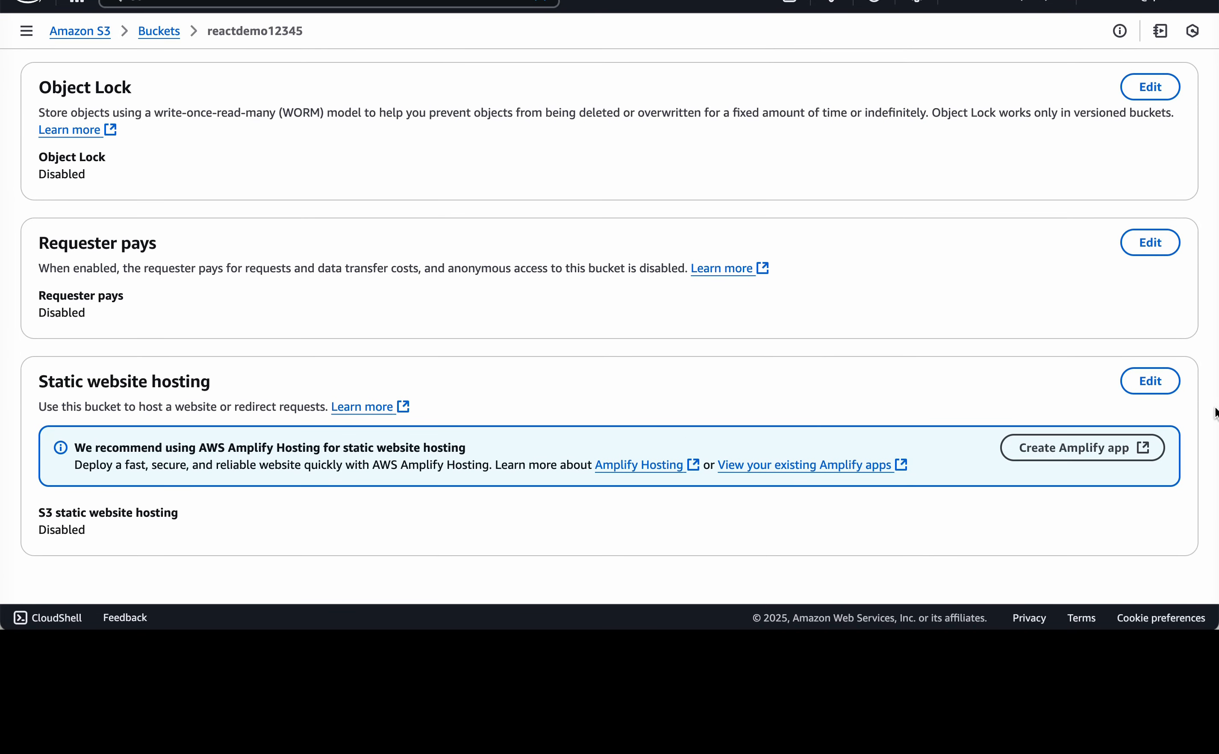
pyautogui.click(1160, 386)
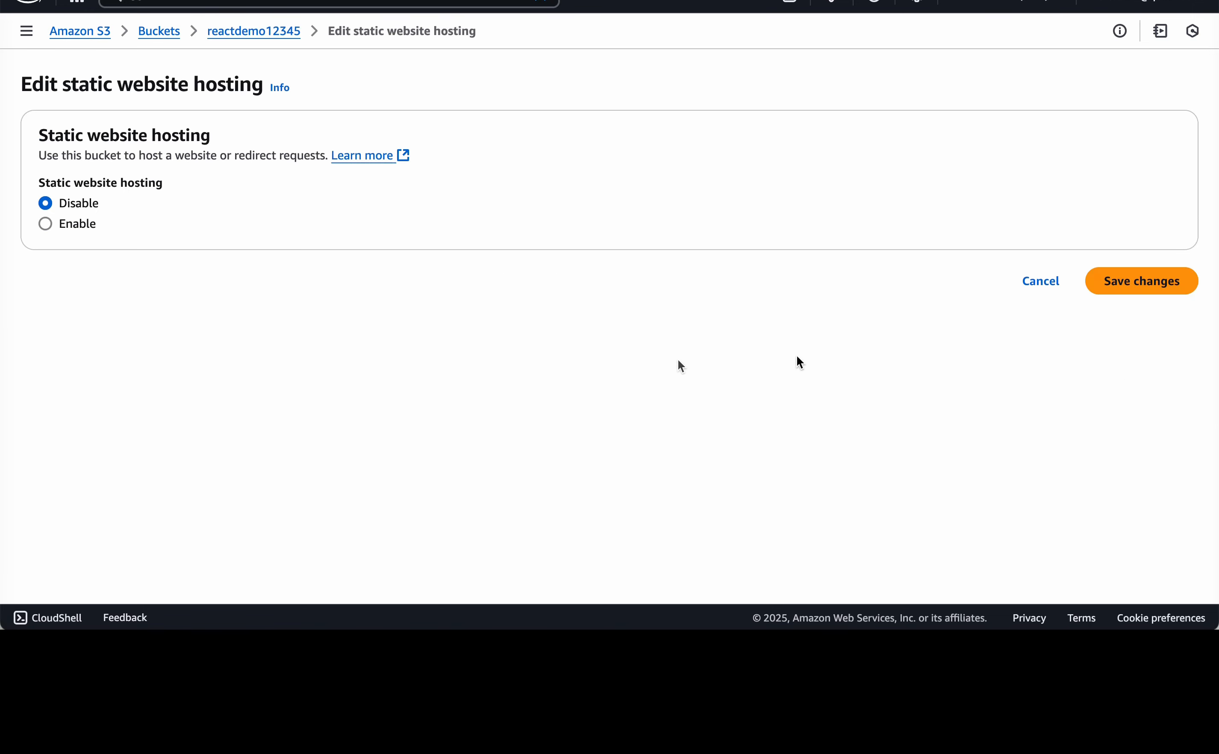
pyautogui.click(43, 226)
# - Set both the index document and the error document to index.html, and save the static website hosting settings
pyautogui.scroll(-3, 891, 292)
pyautogui.click(399, 308)
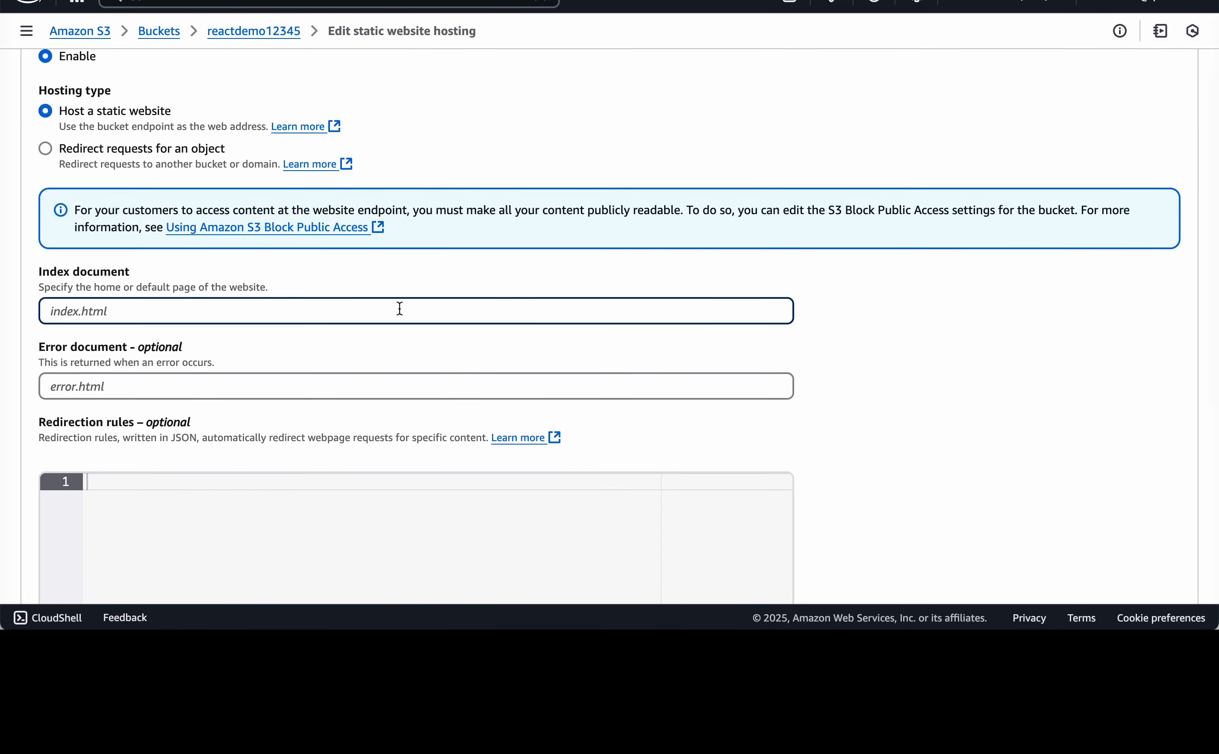
pyautogui.write('index.html')
pyautogui.moveTo(121, 312); pyautogui.dragTo(30, 312)
pyautogui.hotkey('ctrl', 'c')
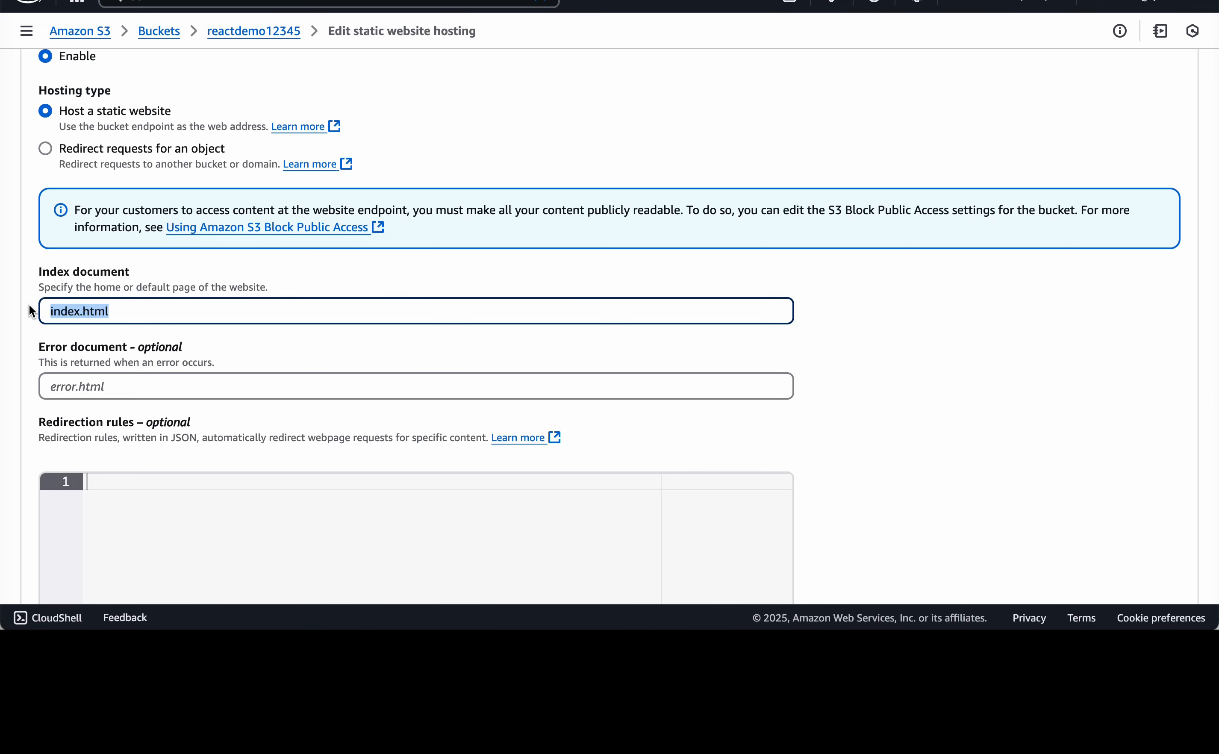
pyautogui.click(115, 385)
pyautogui.hotkey('ctrl', 'v')
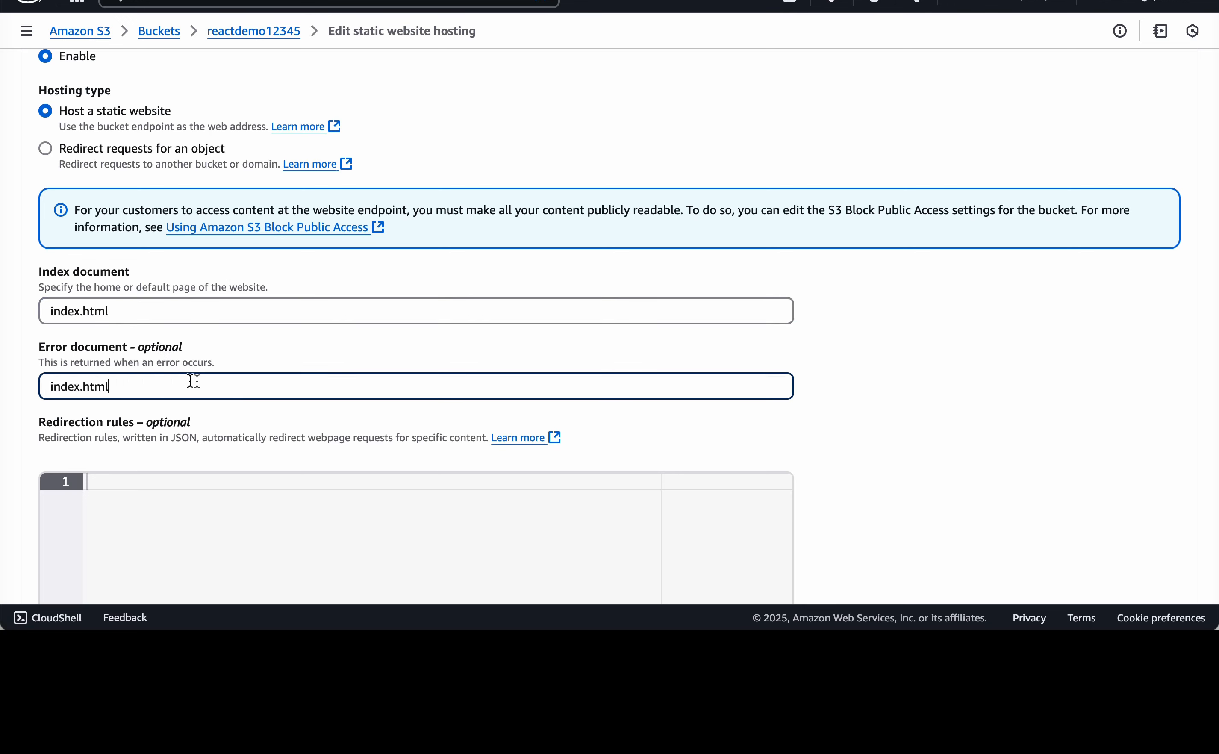
pyautogui.scroll(-8, 1093, 418)
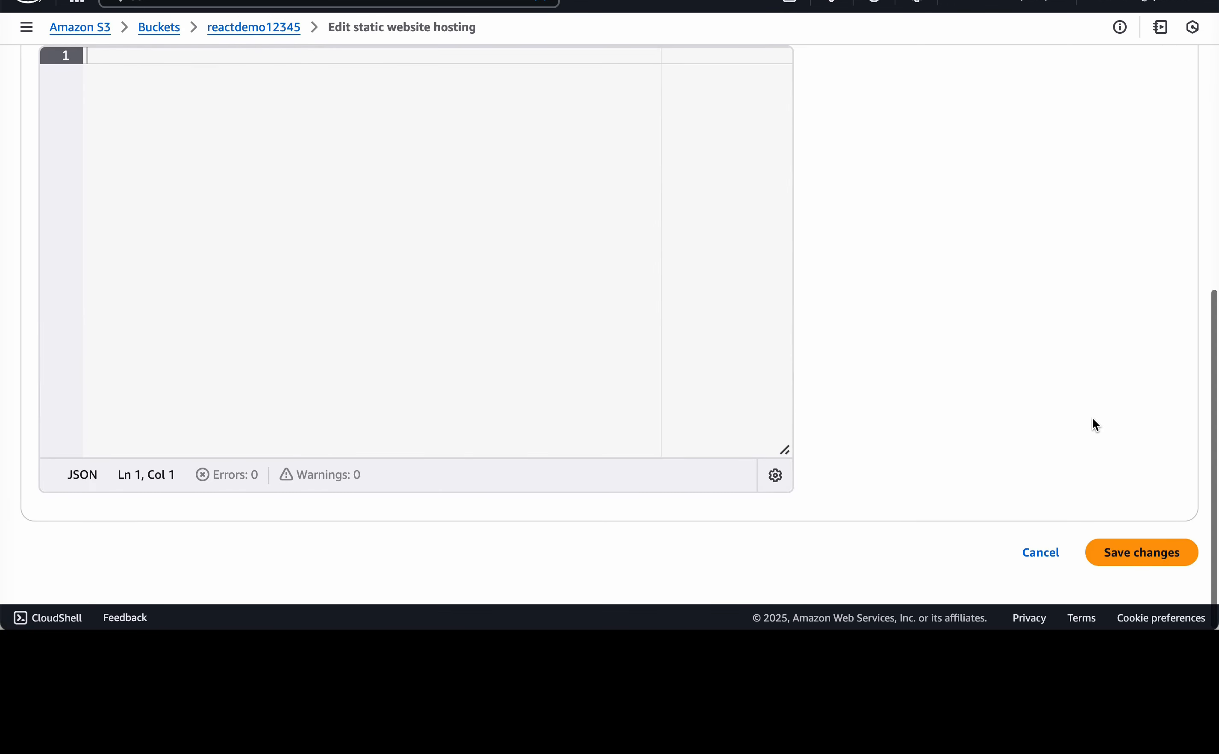
pyautogui.click(1133, 560)
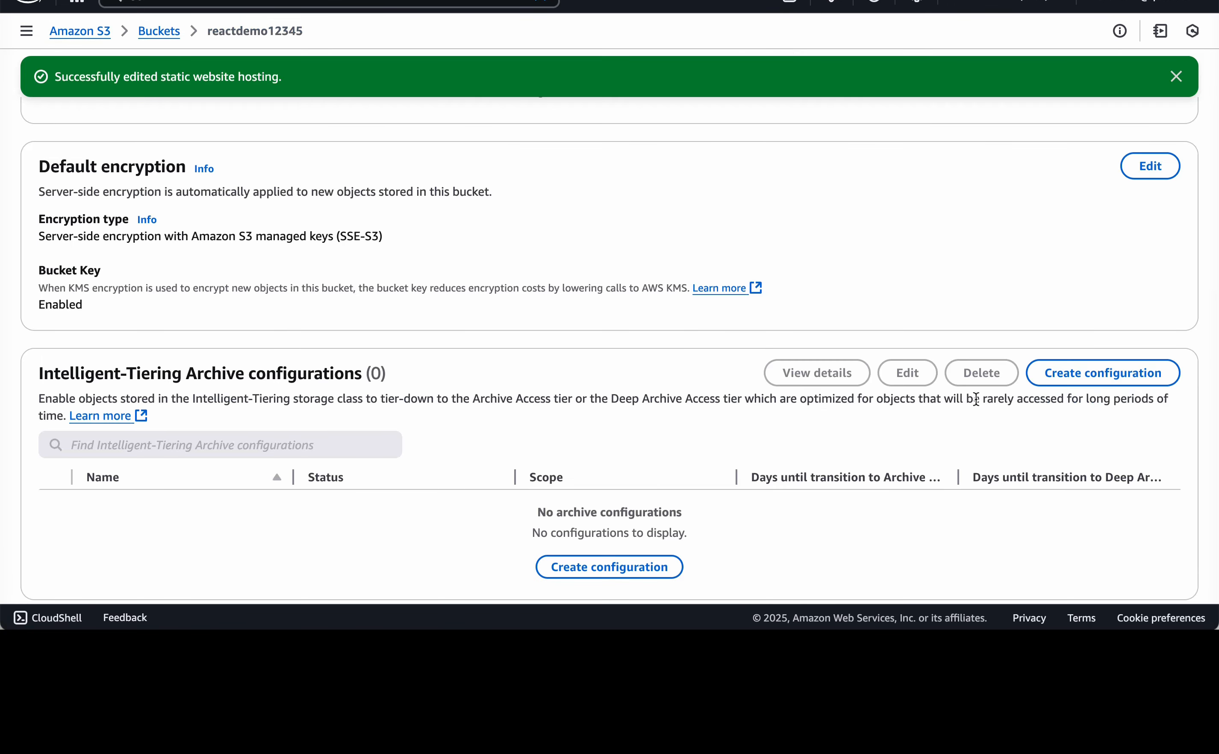
# - Enter a 2012-10-17 bucket policy with Sid PublicReadGetObject that allows s3:GetObject for principal * on arn:aws:s3:::YOUR-BUCKET-NAME/*
pyautogui.scroll(10, 760, 400)
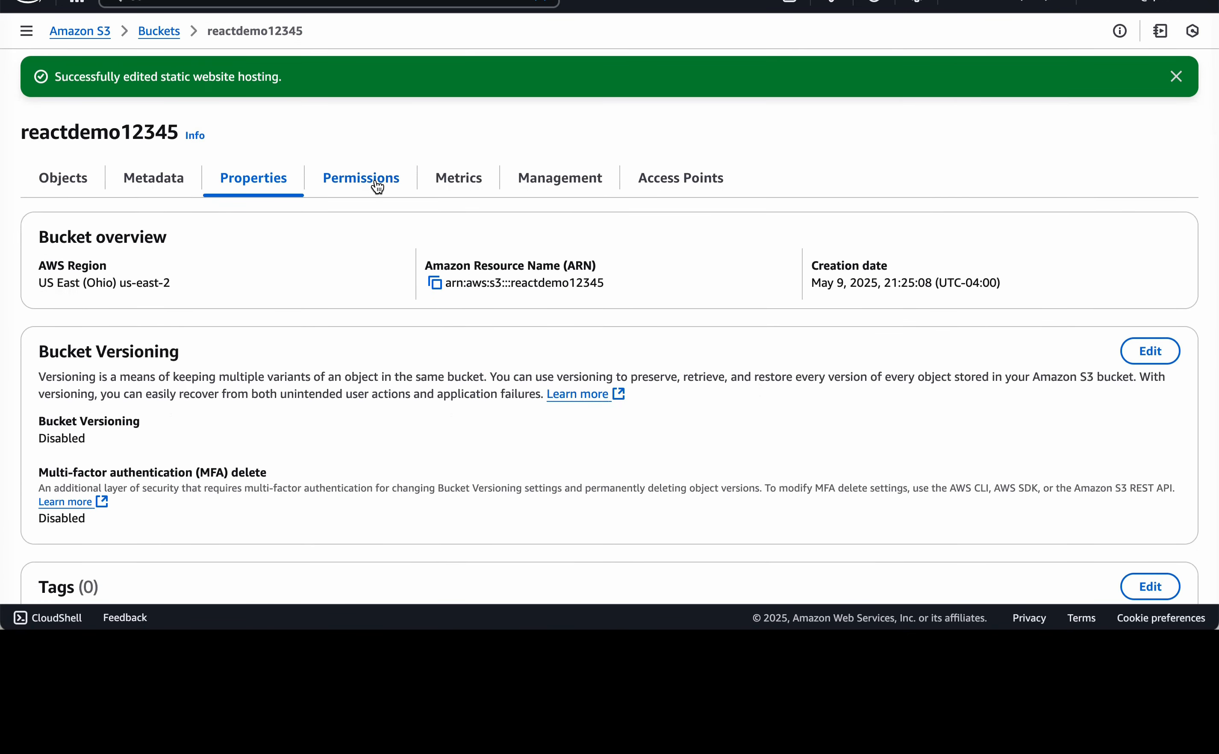
pyautogui.click(375, 181)
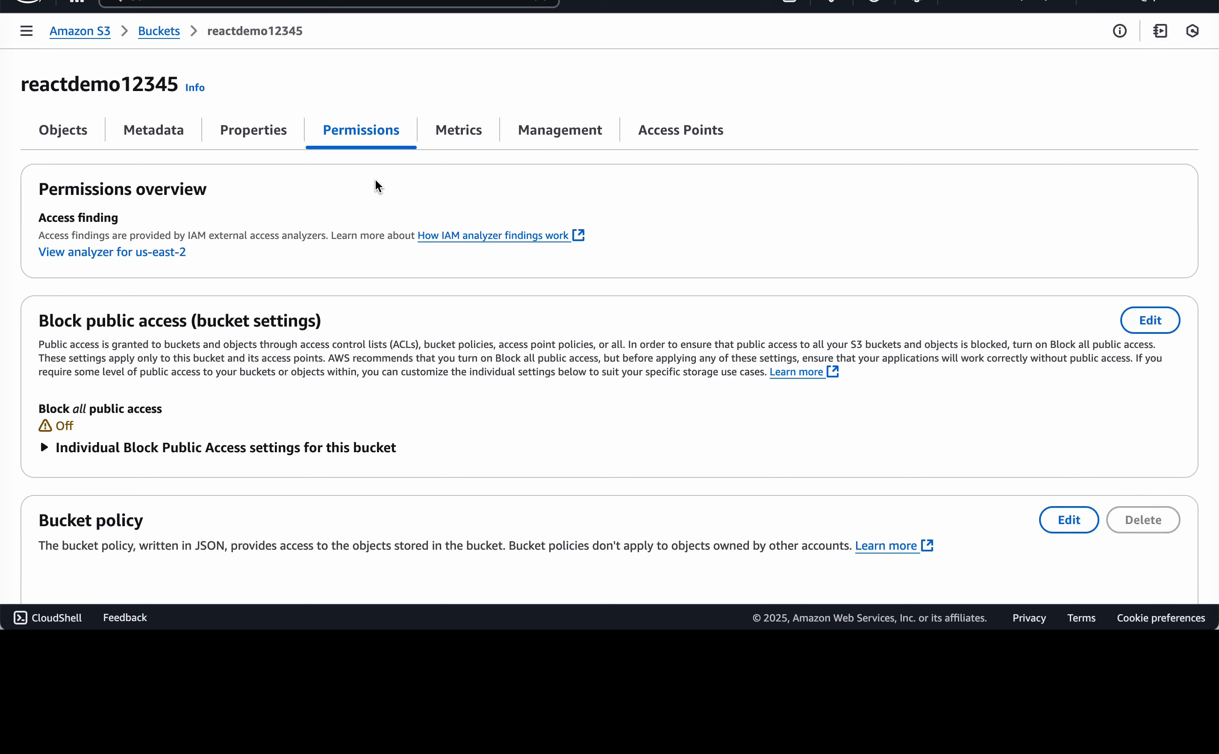
pyautogui.scroll(-7, 362, 389)
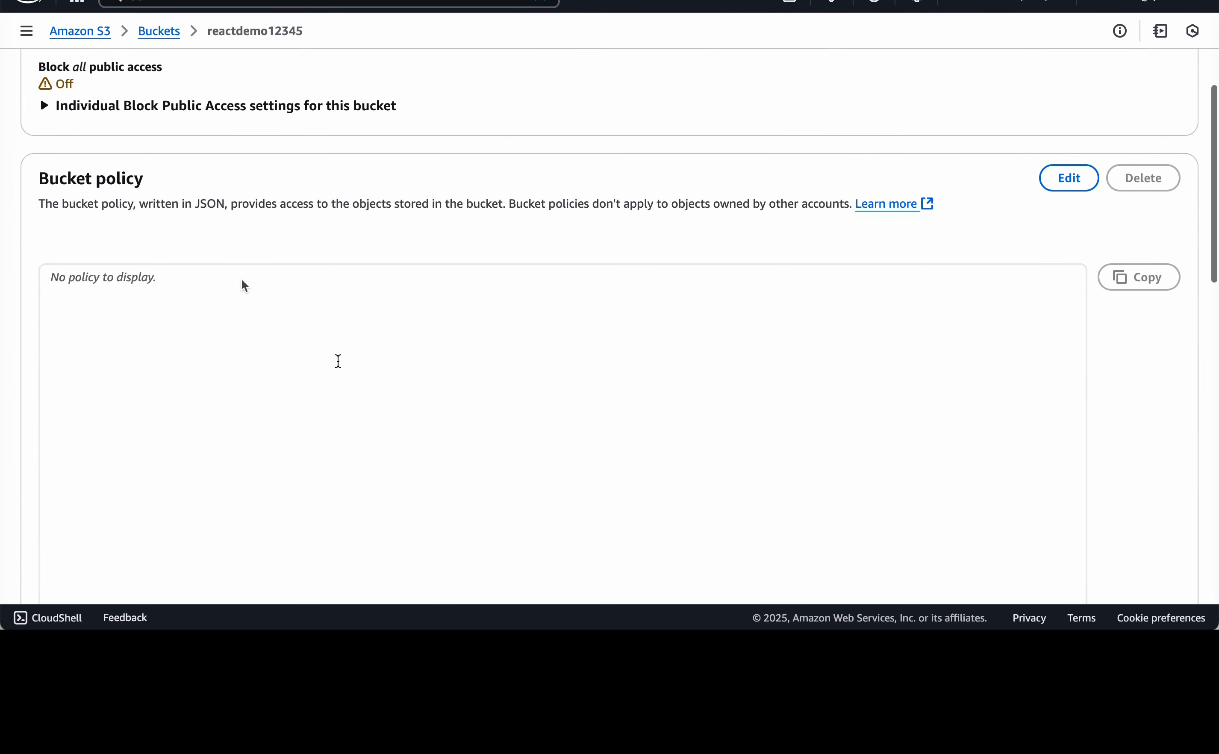
pyautogui.click(1052, 179)
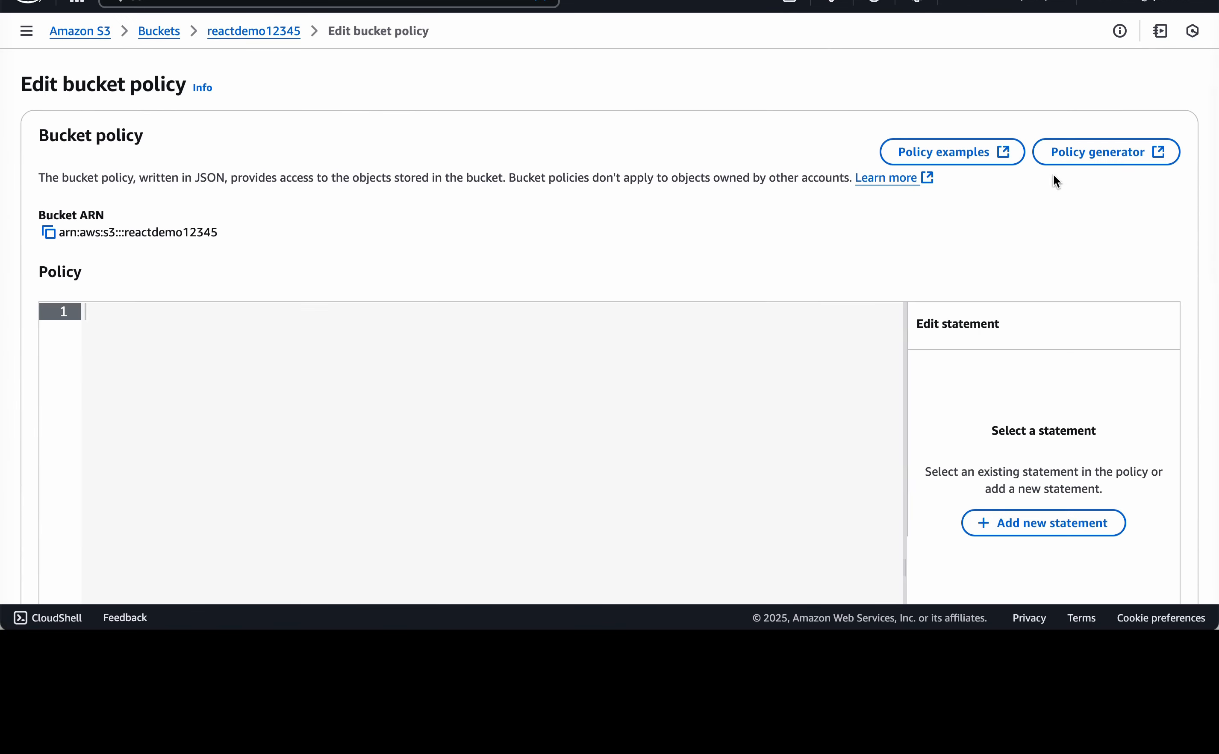
pyautogui.write('{     "Version": "2012-10-17",     "Statement": [         {             "Sid": "PublicReadGetObject",             "Effect": "Allow",             "Principal": "*",             "Action": "s3:GetObject",             "Resource": "arn:aws:s3:::YOUR-BUCKET-NAME/*"         }     ] }')
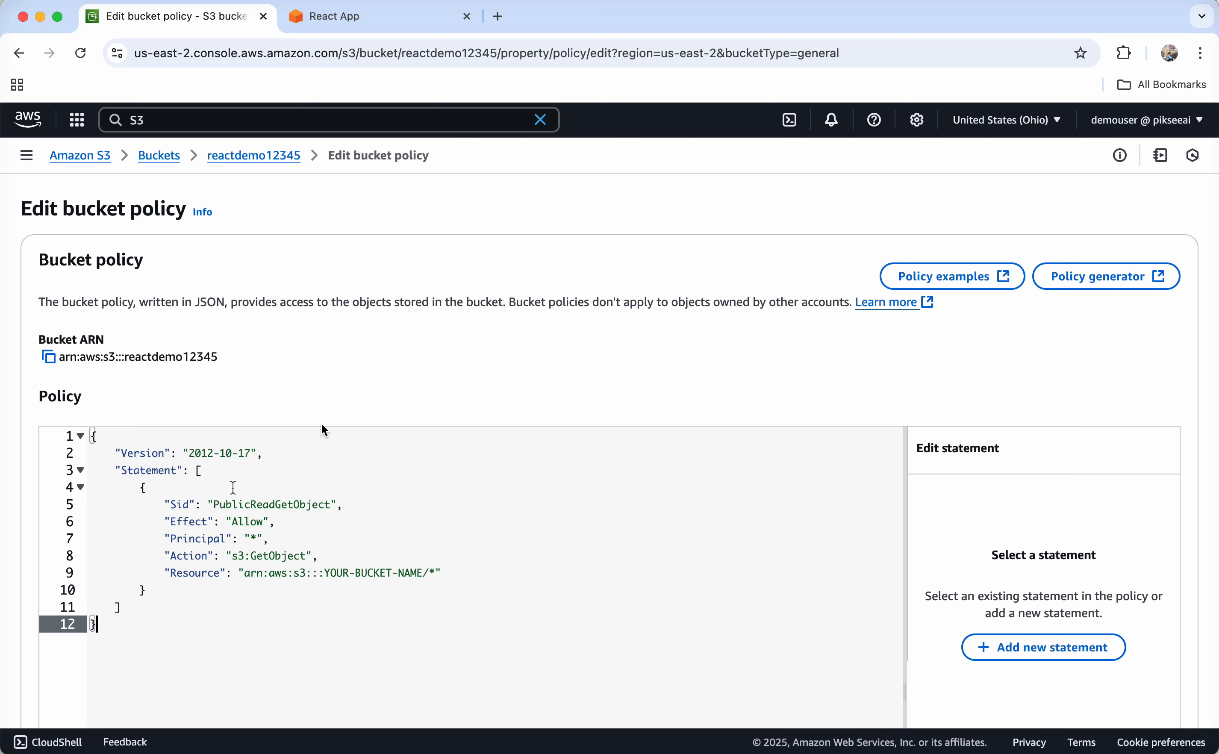
# - Replace YOUR-BUCKET-NAME in the policy's Resource ARN with the copied bucket name reactdemo12345, and save the bucket policy
pyautogui.doubleClick(400, 574)
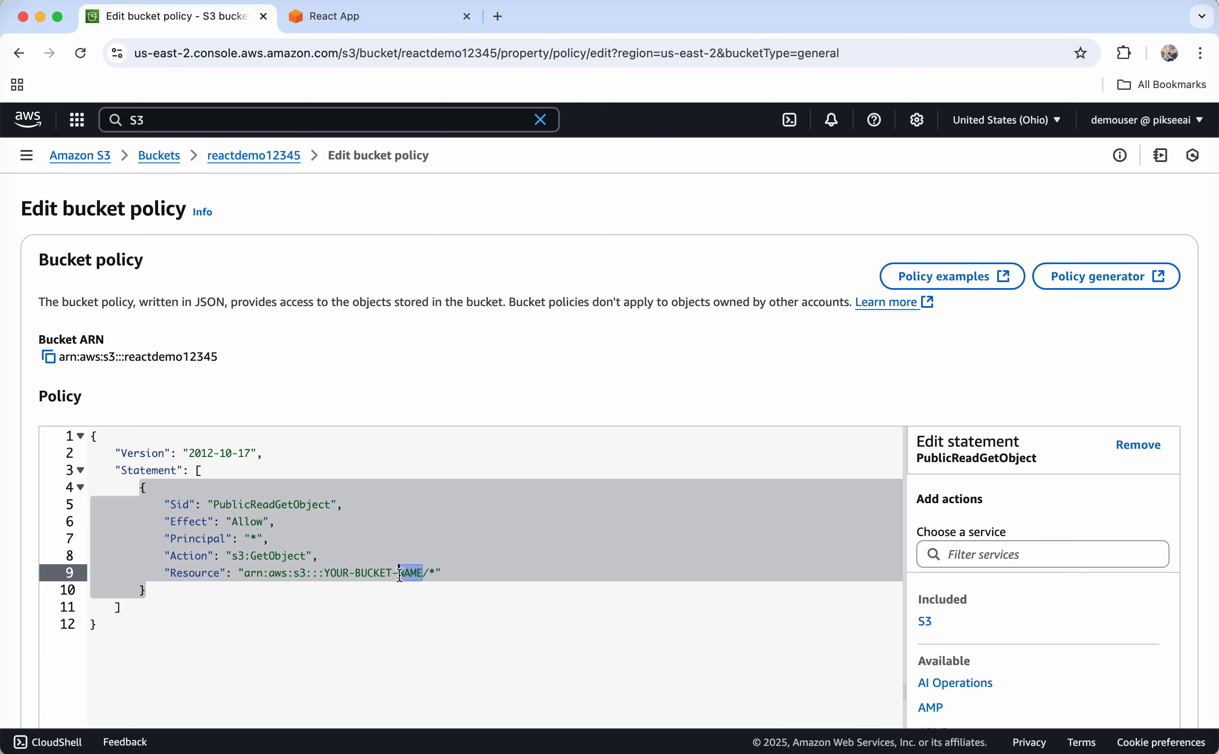
pyautogui.doubleClick(373, 573)
pyautogui.moveTo(423, 572); pyautogui.dragTo(324, 571)
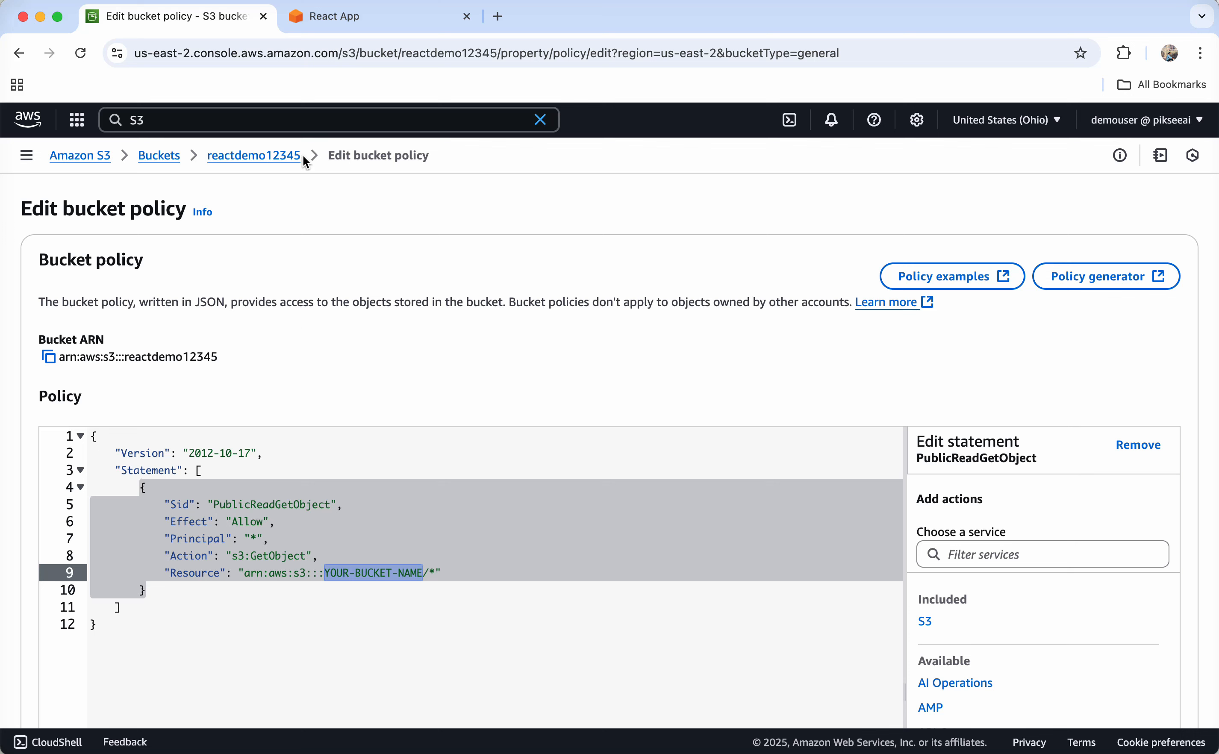
pyautogui.moveTo(302, 155); pyautogui.dragTo(209, 159)
pyautogui.press('super+c')
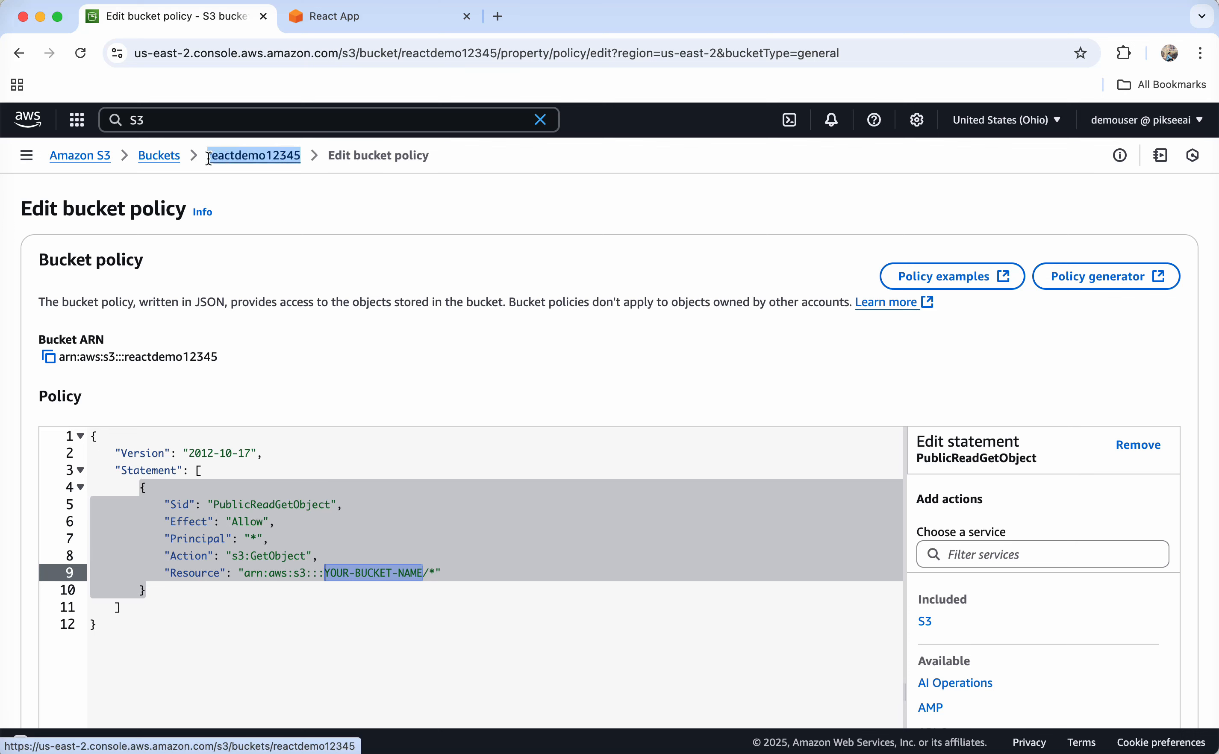
pyautogui.doubleClick(385, 572)
pyautogui.moveTo(423, 573); pyautogui.dragTo(323, 570)
pyautogui.press('super+v')
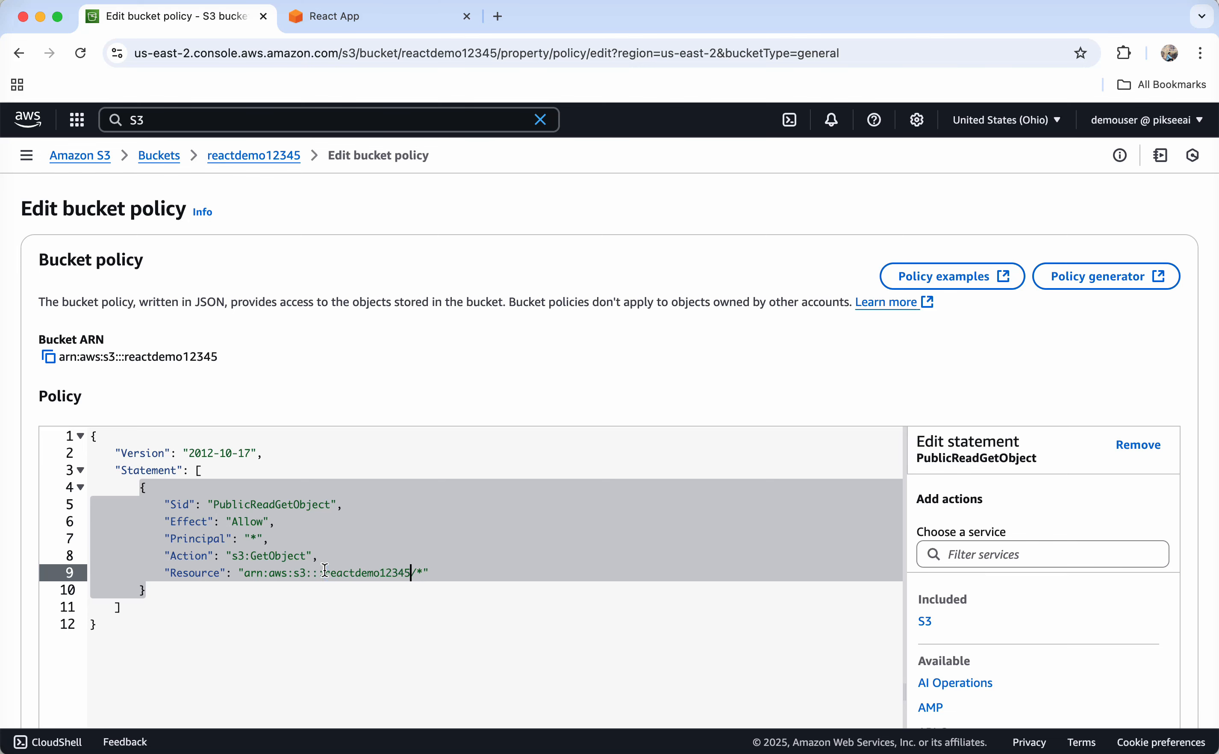
pyautogui.click(554, 435)
pyautogui.scroll(-8, 553, 434)
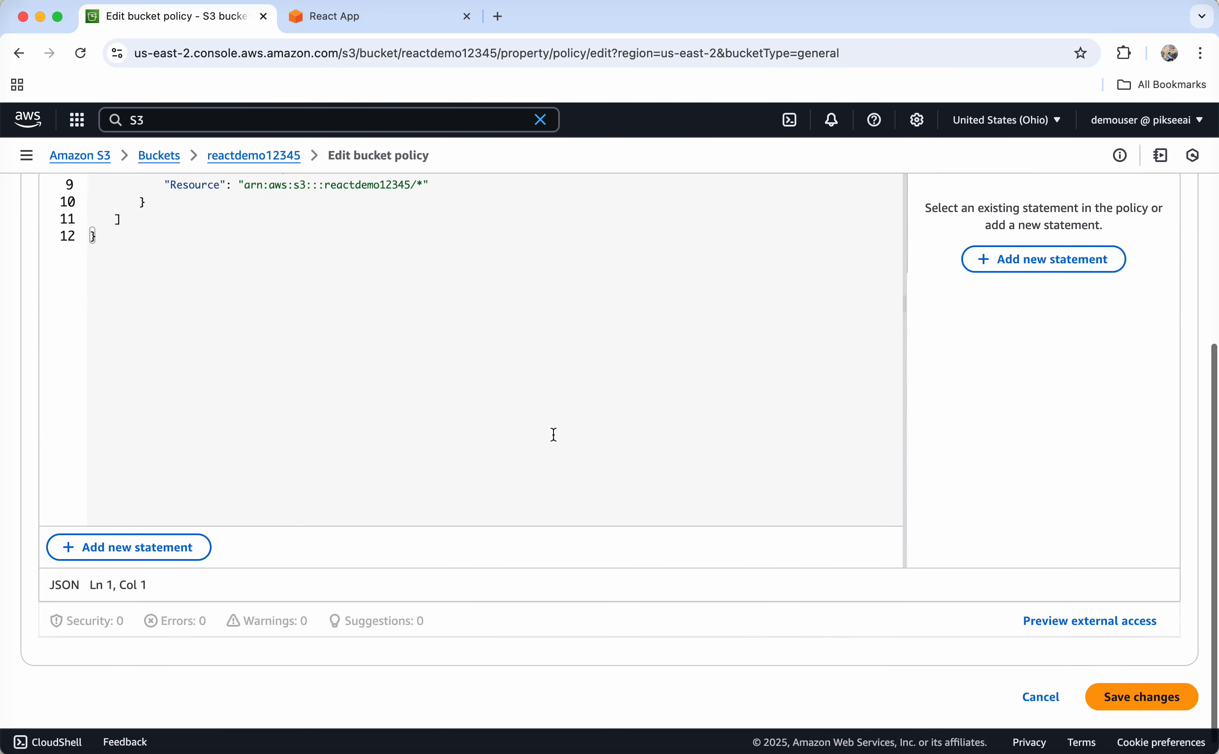
pyautogui.click(1132, 707)
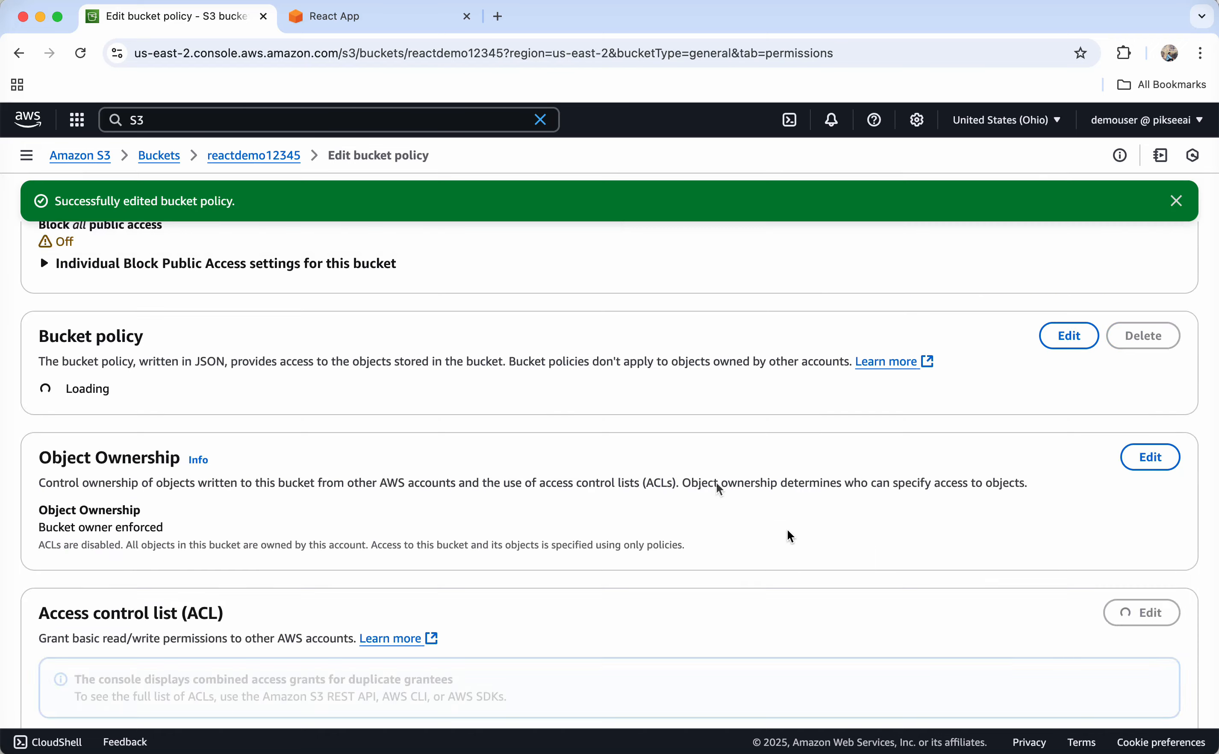
# - Start an upload to the reactdemo12345 bucket and add all files at the top level of the build folder, leaving out the static folder
pyautogui.scroll(6, 702, 468)
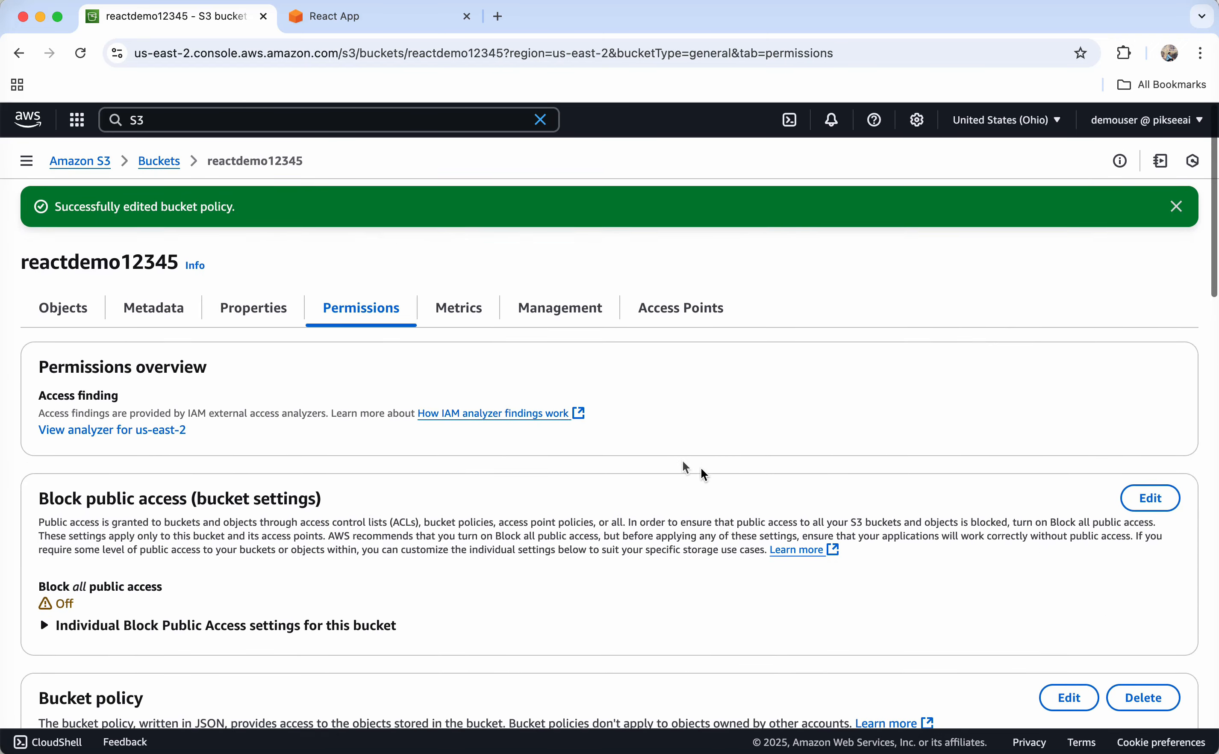
pyautogui.click(77, 310)
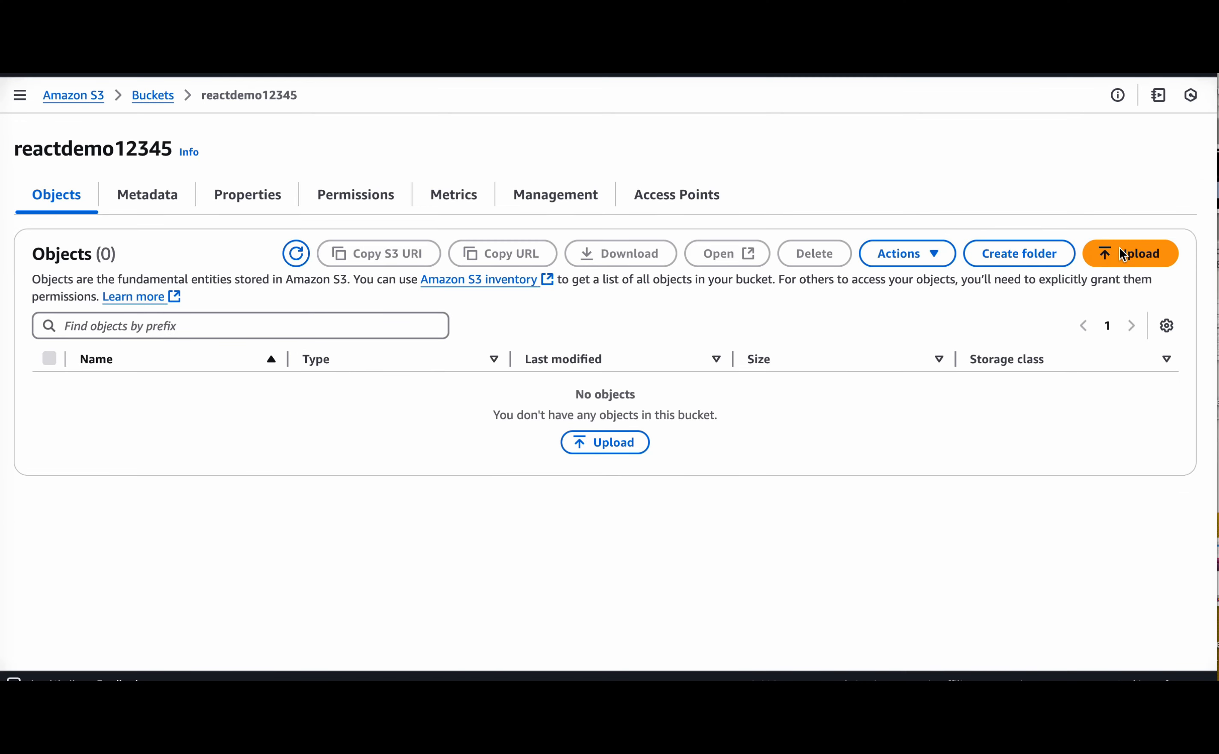
pyautogui.click(1124, 254)
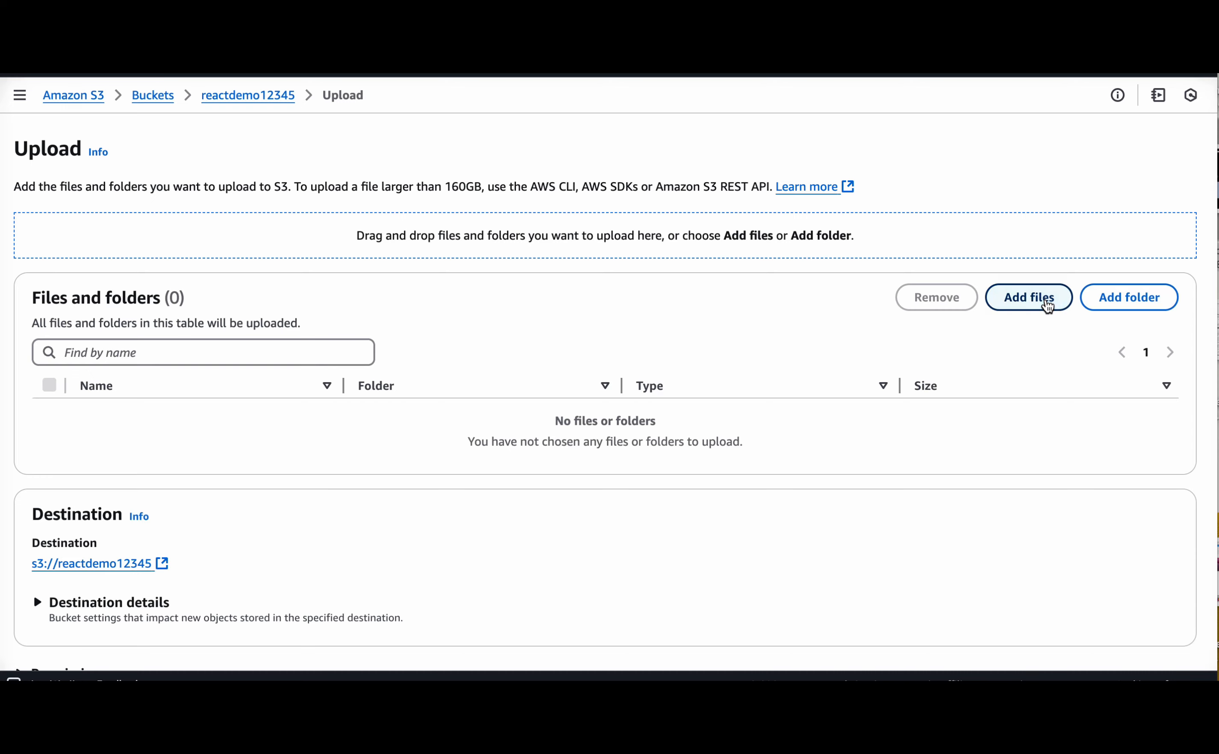
pyautogui.click(1048, 306)
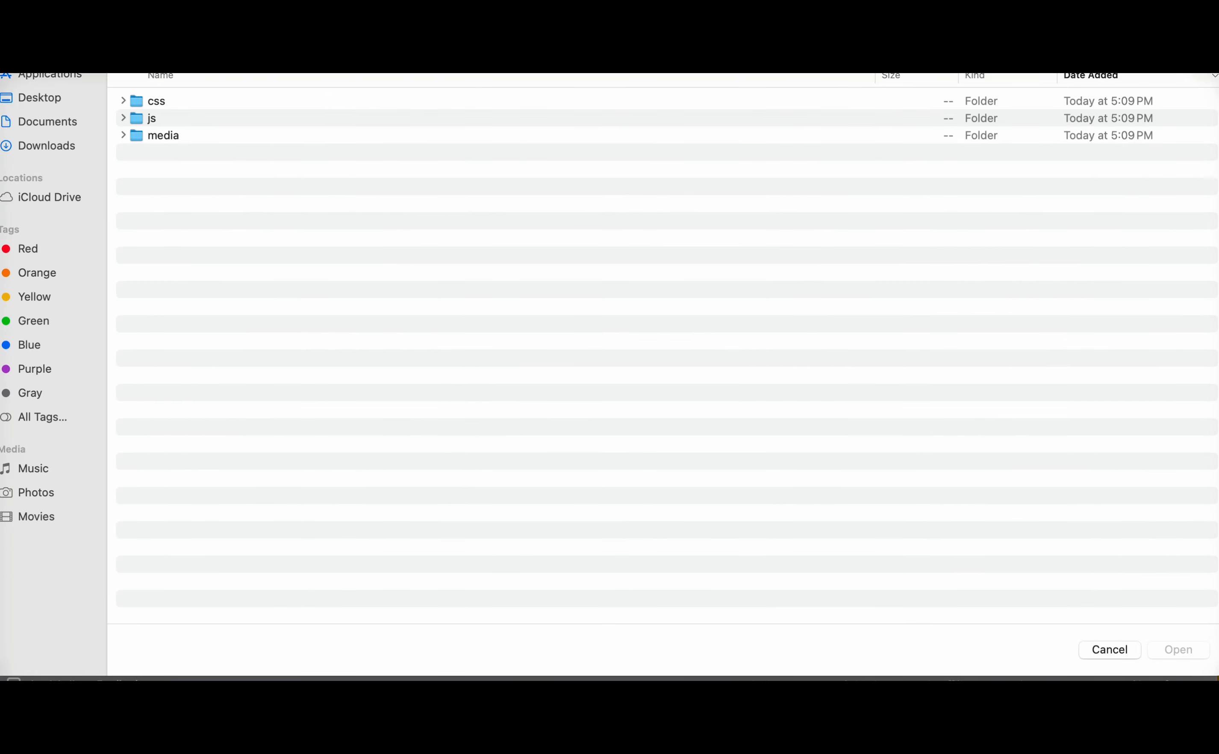
pyautogui.click(694, 37)
pyautogui.click(693, 56)
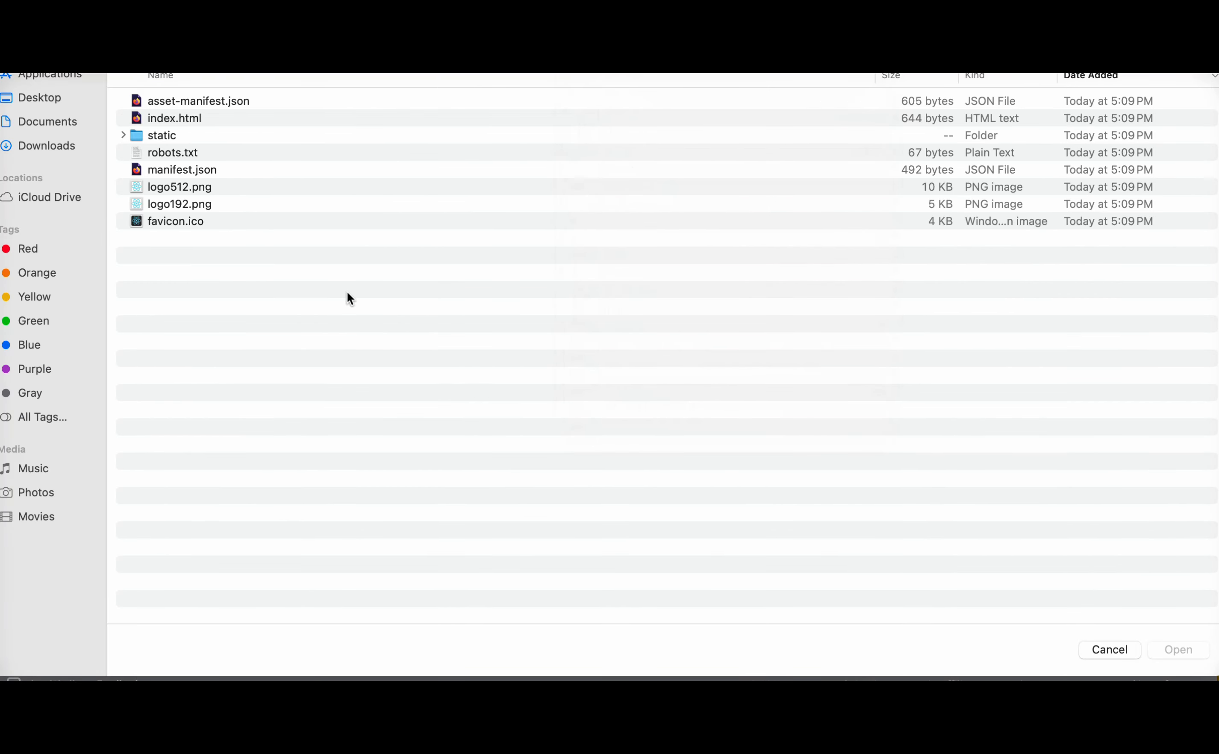
pyautogui.moveTo(208, 289); pyautogui.dragTo(195, 89)
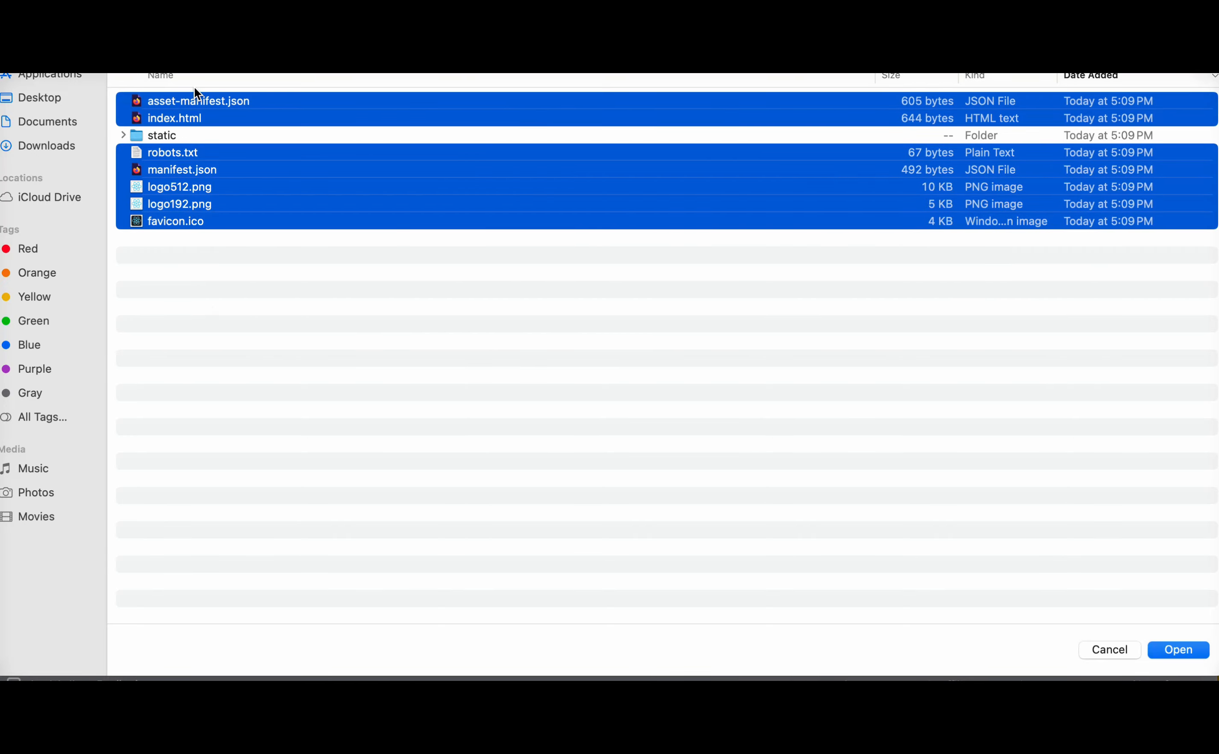
pyautogui.click(1187, 657)
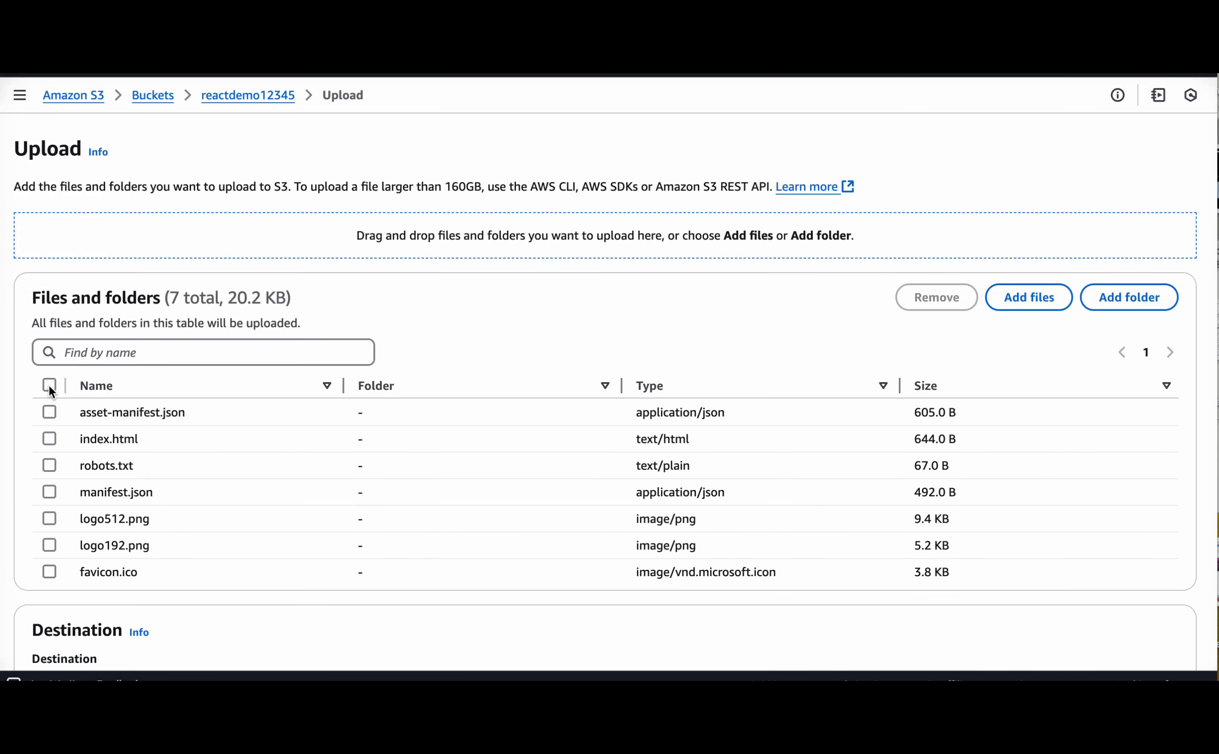
# - Upload all the listed top-level build files to the reactdemo12345 bucket and close the upload status
pyautogui.click(49, 386)
pyautogui.scroll(-3, 240, 399)
pyautogui.click(1157, 623)
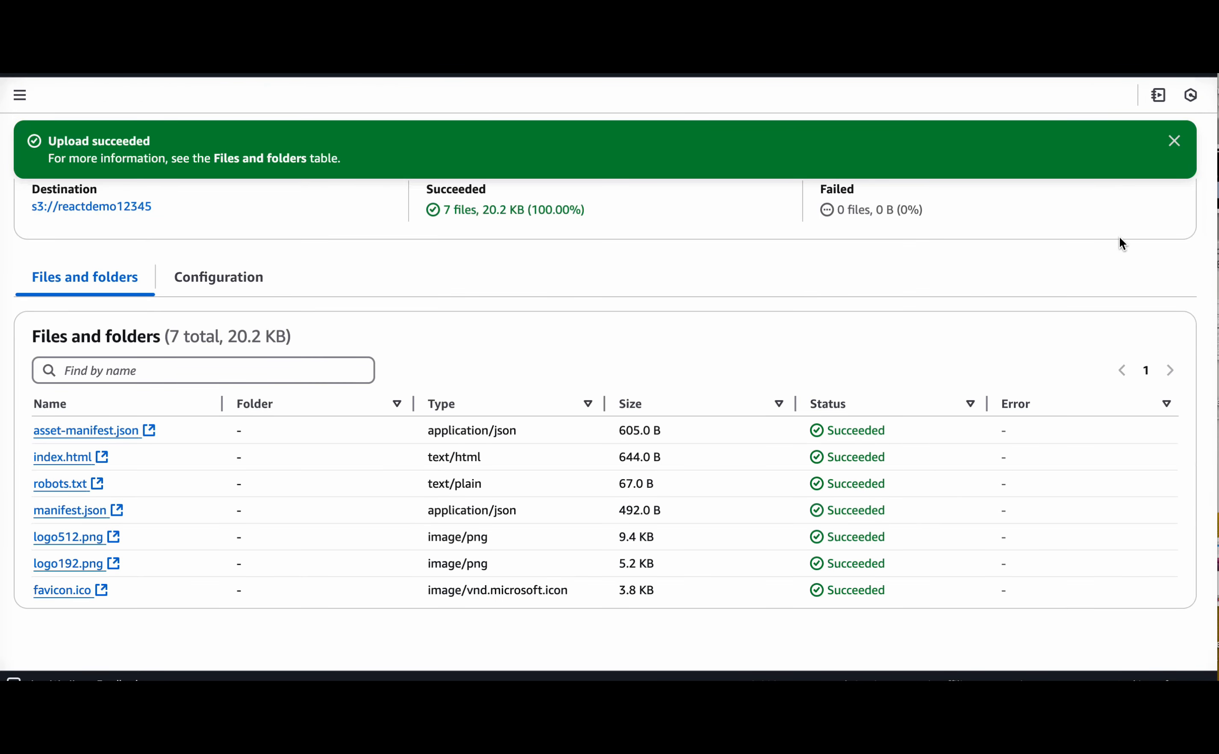
pyautogui.click(1175, 141)
pyautogui.scroll(2, 1080, 244)
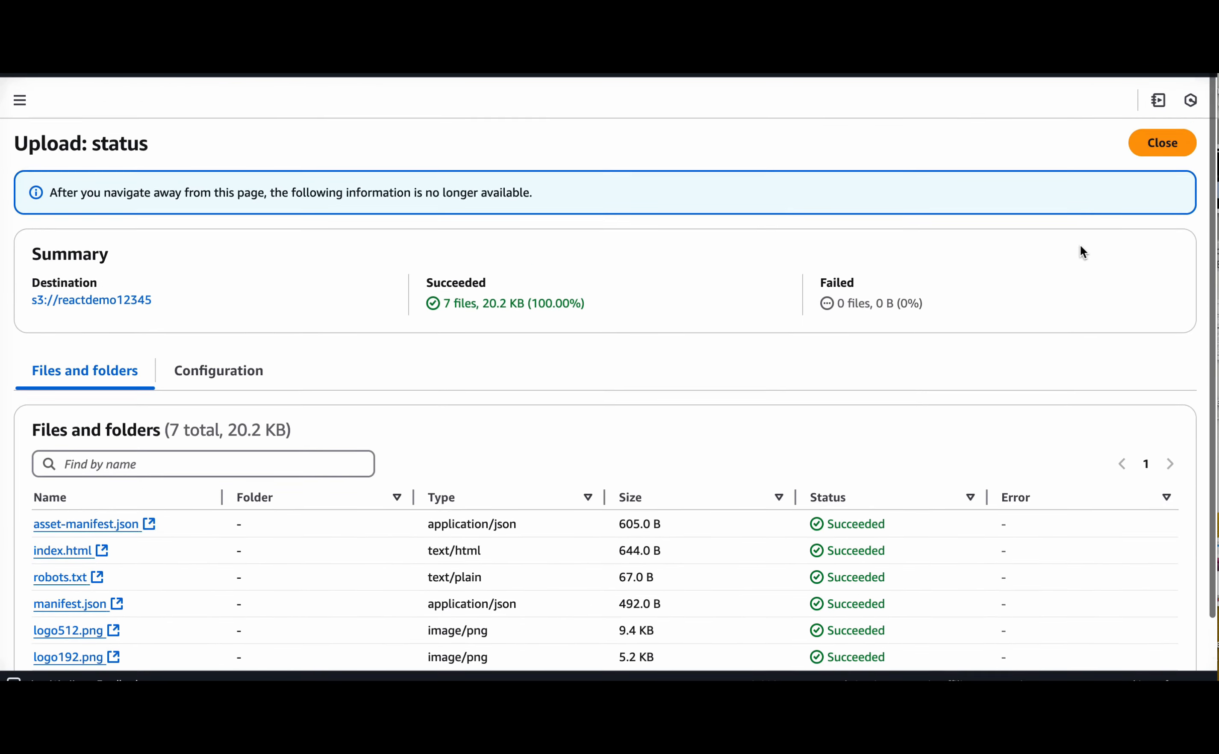
pyautogui.click(1162, 140)
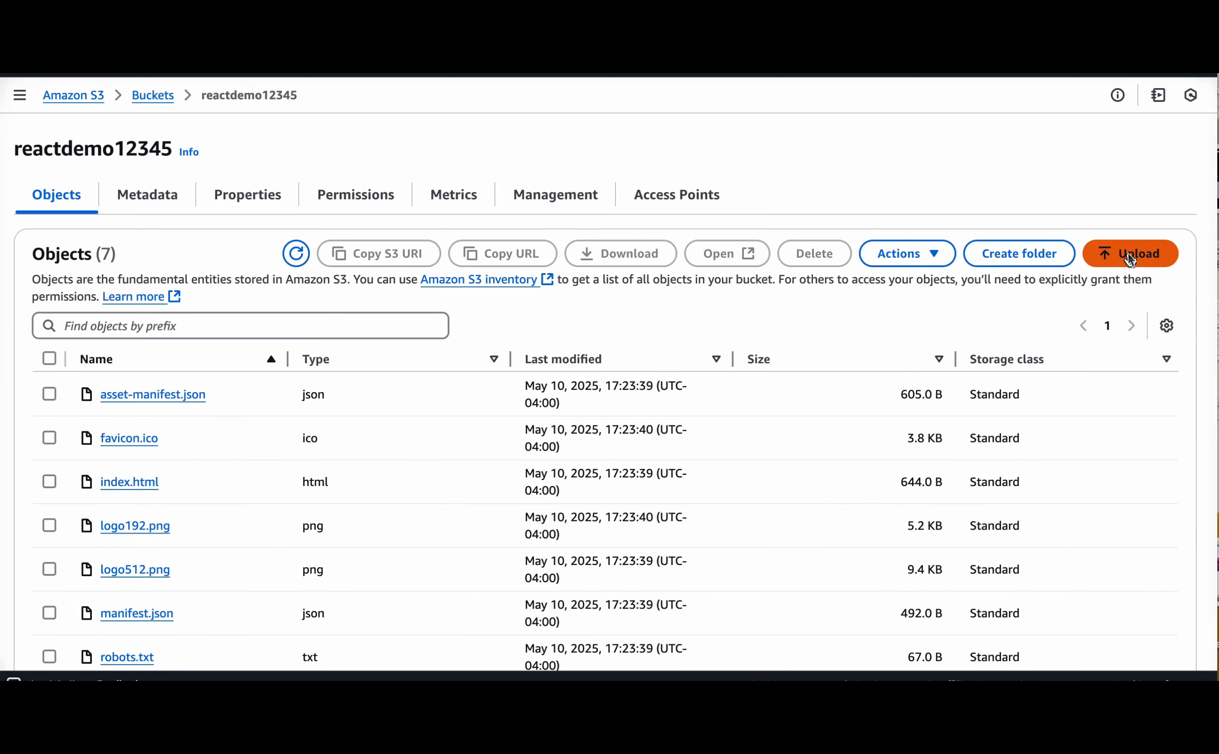
# - Start another upload to the bucket and add the build's static folder, allowing the browser to upload its contents
pyautogui.click(1135, 256)
pyautogui.click(1134, 303)
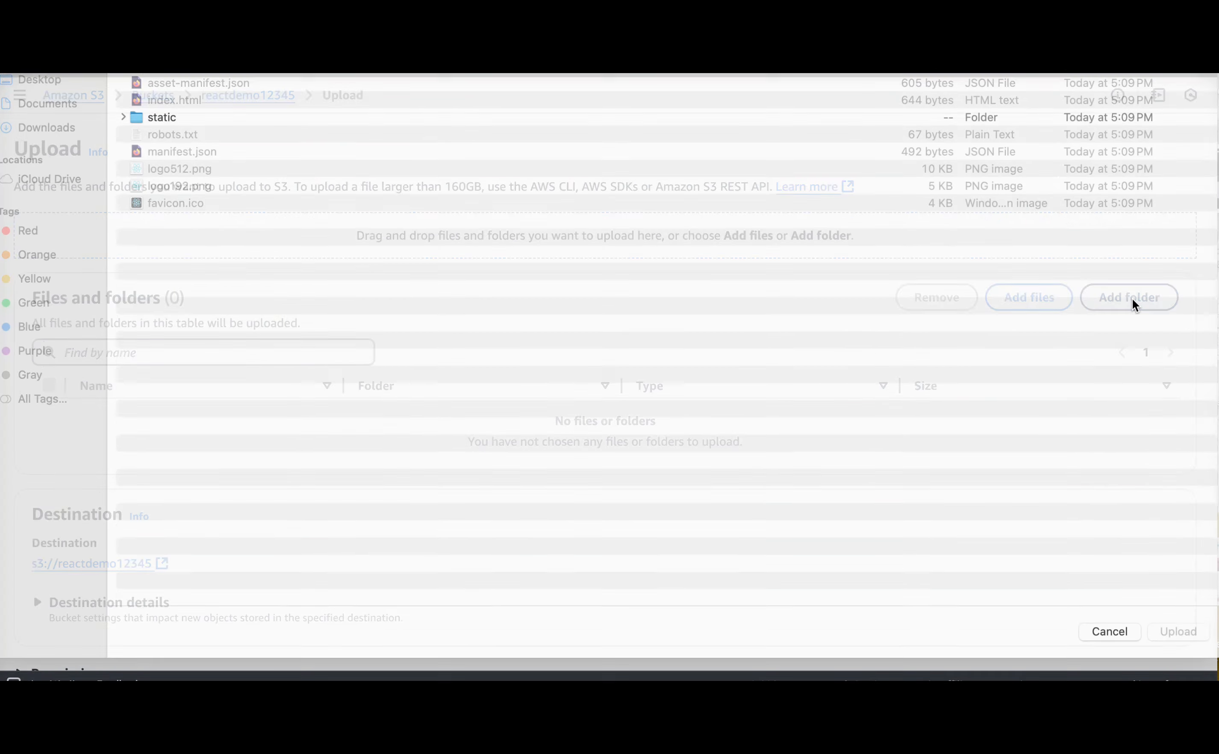
pyautogui.click(172, 133)
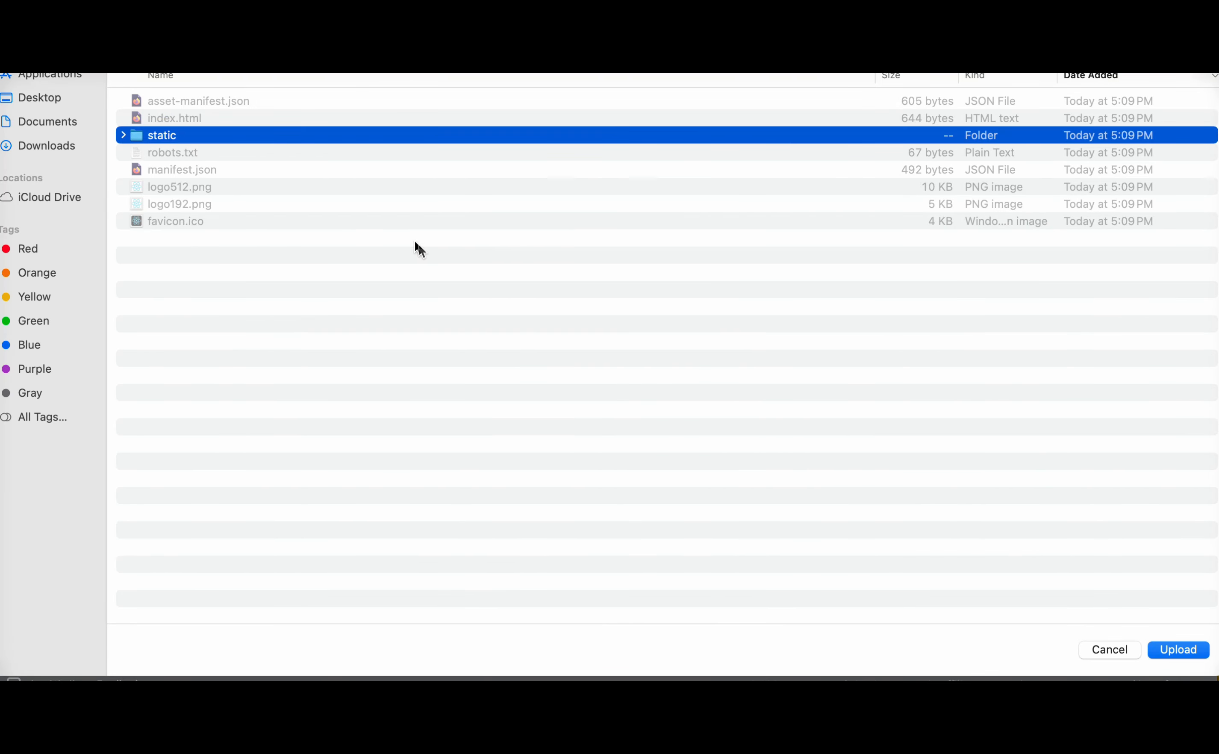
pyautogui.click(1172, 650)
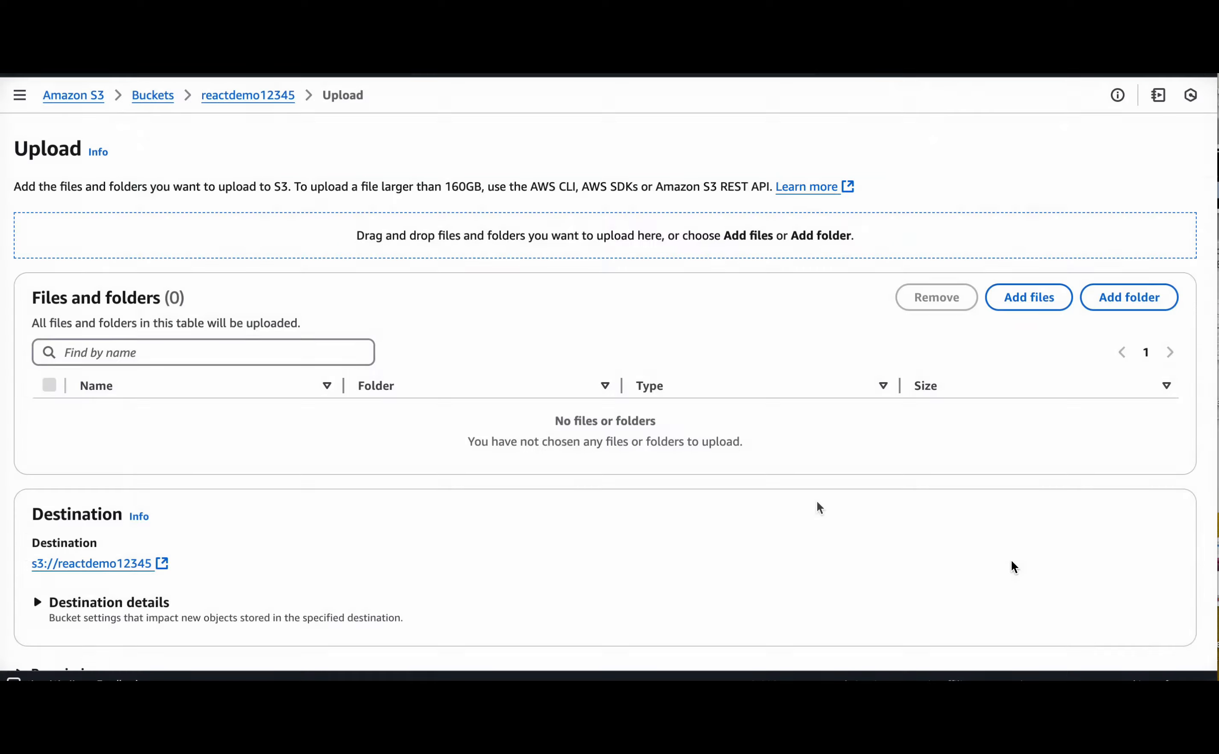
pyautogui.click(745, 126)
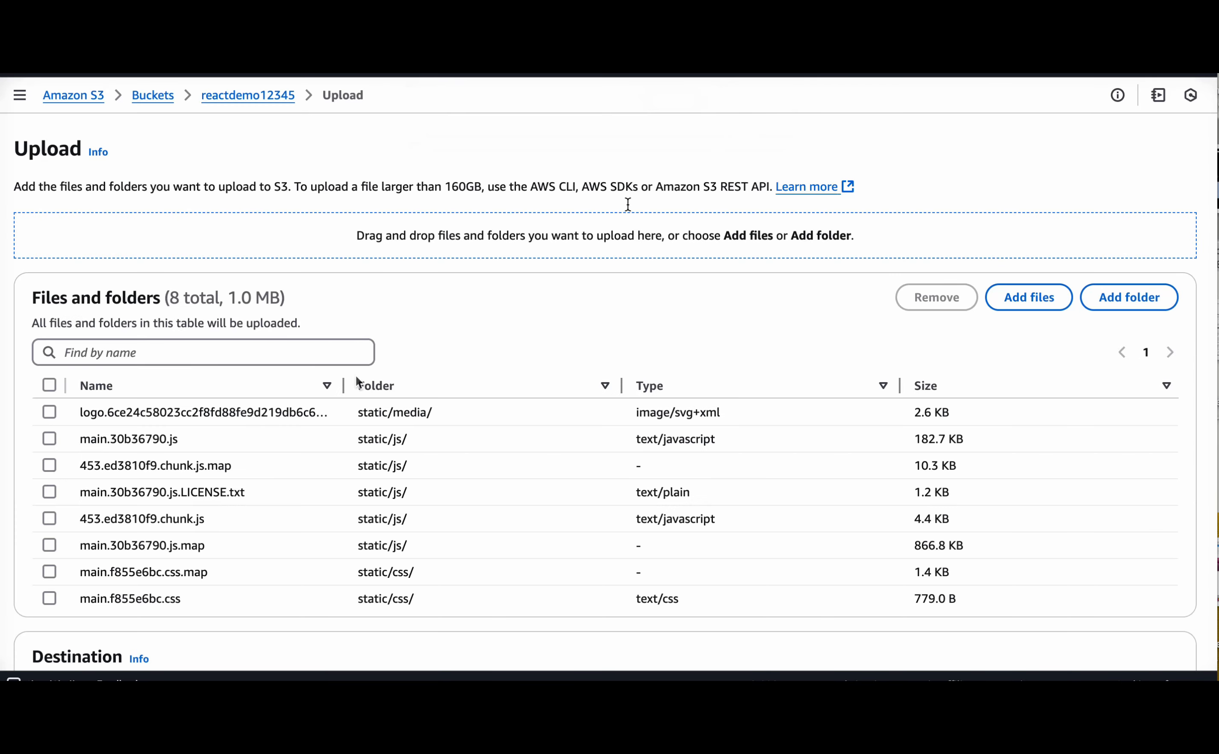
# - Upload all the files of the static folder to the bucket and return to its object list
pyautogui.click(50, 386)
pyautogui.scroll(-3, 563, 373)
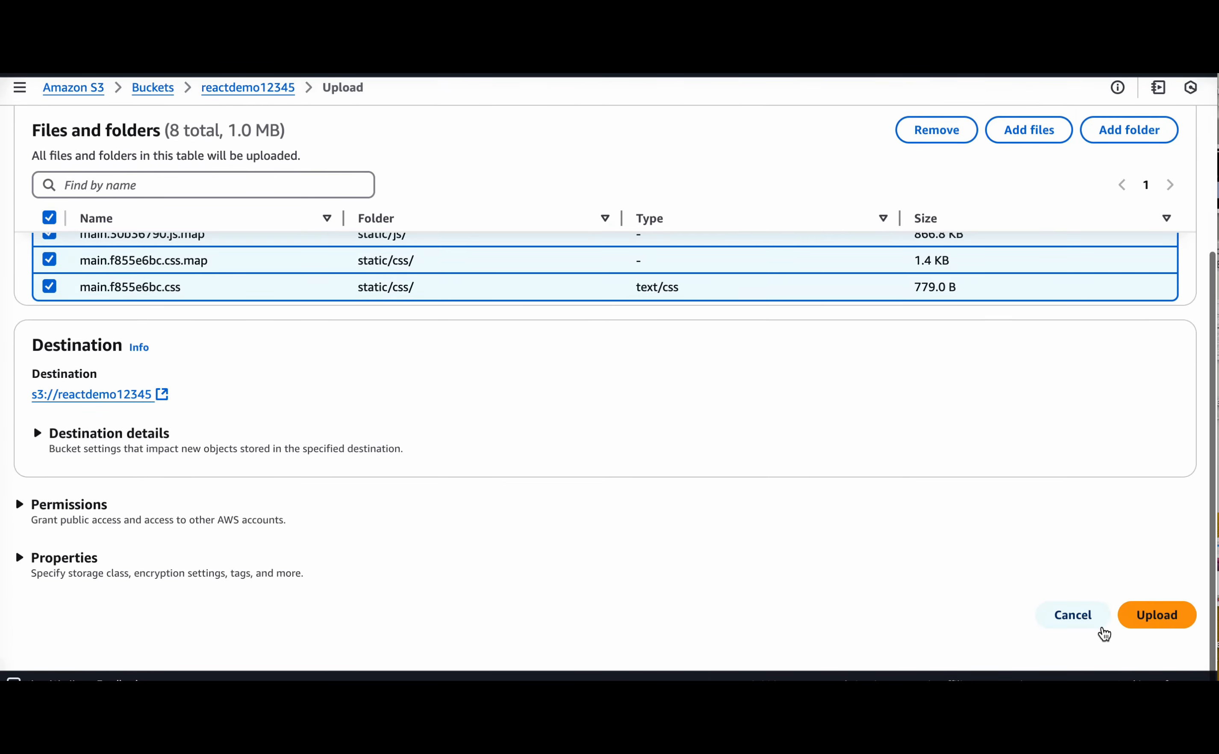
pyautogui.click(1146, 624)
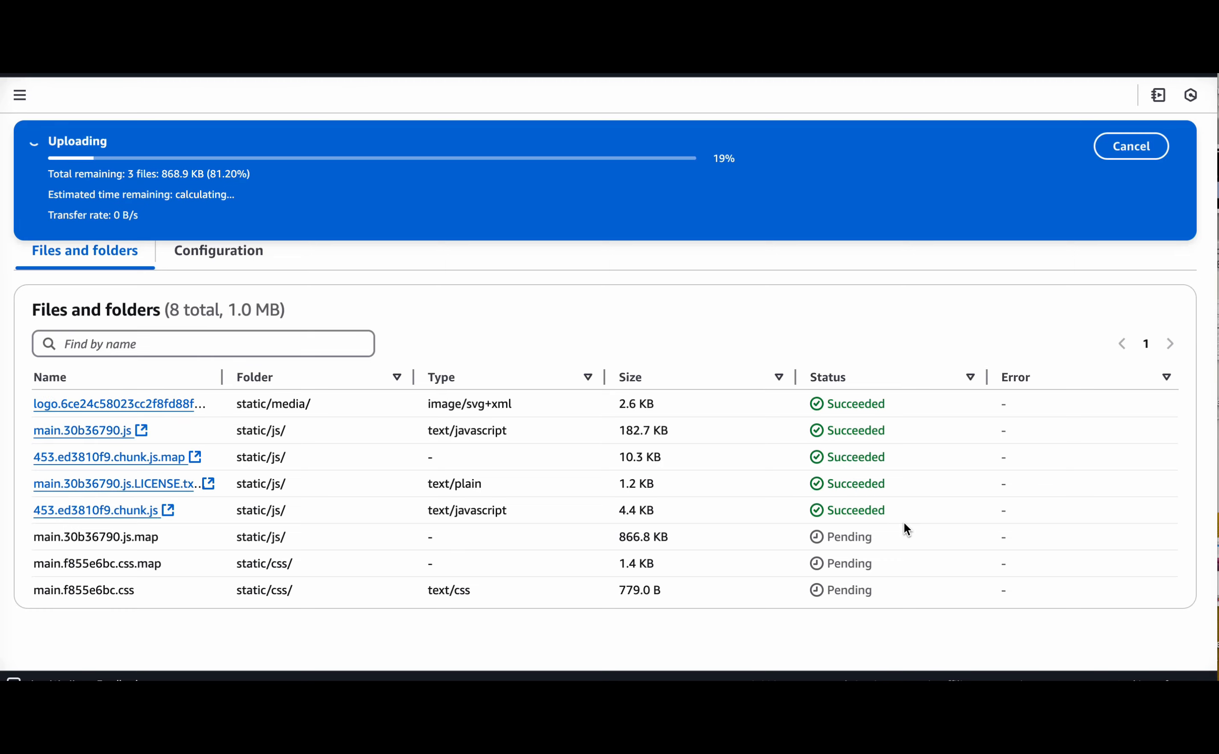
pyautogui.scroll(3, 971, 216)
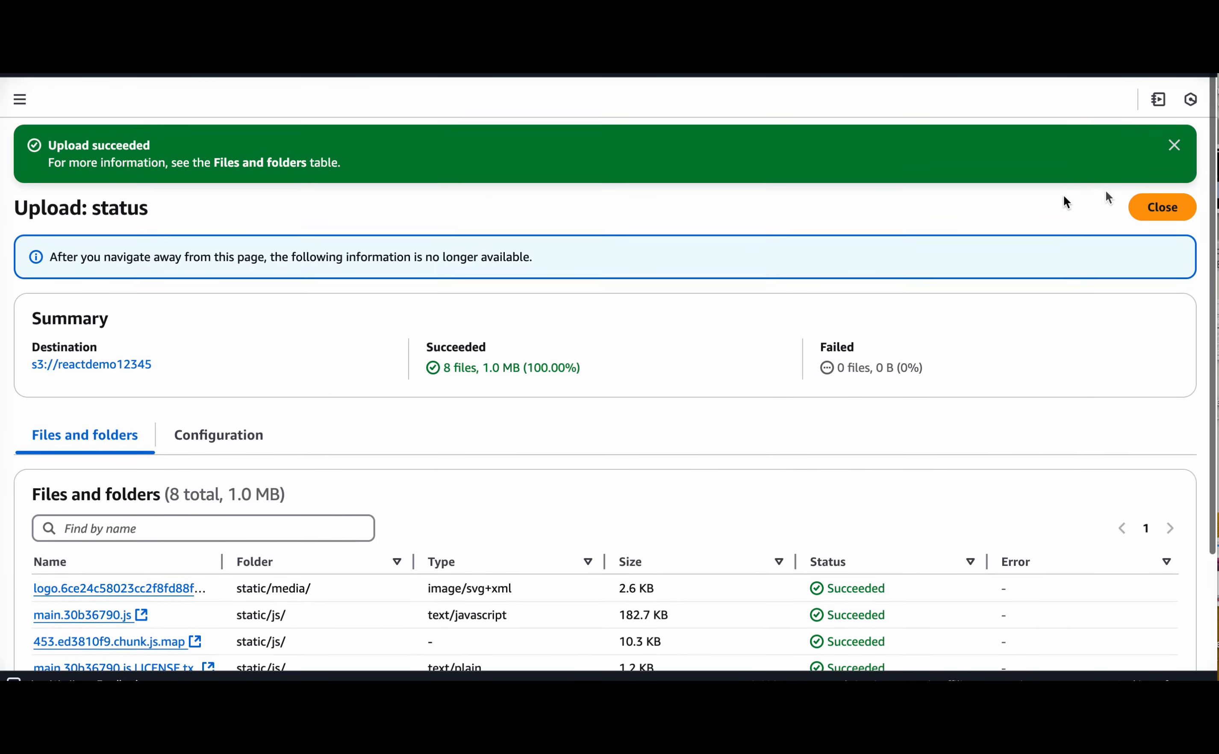
pyautogui.click(1175, 141)
pyautogui.click(1173, 145)
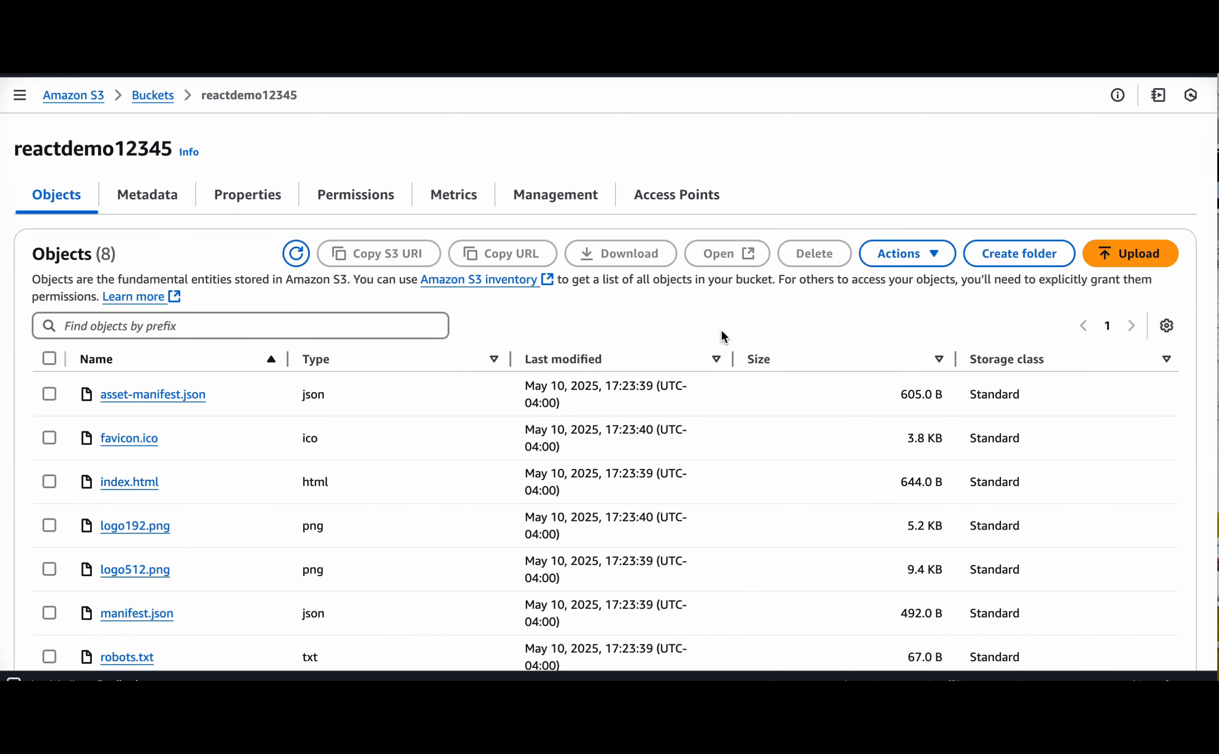
# - Open the bucket website endpoint from the static website hosting properties and check the deployed React app and its address
pyautogui.click(250, 199)
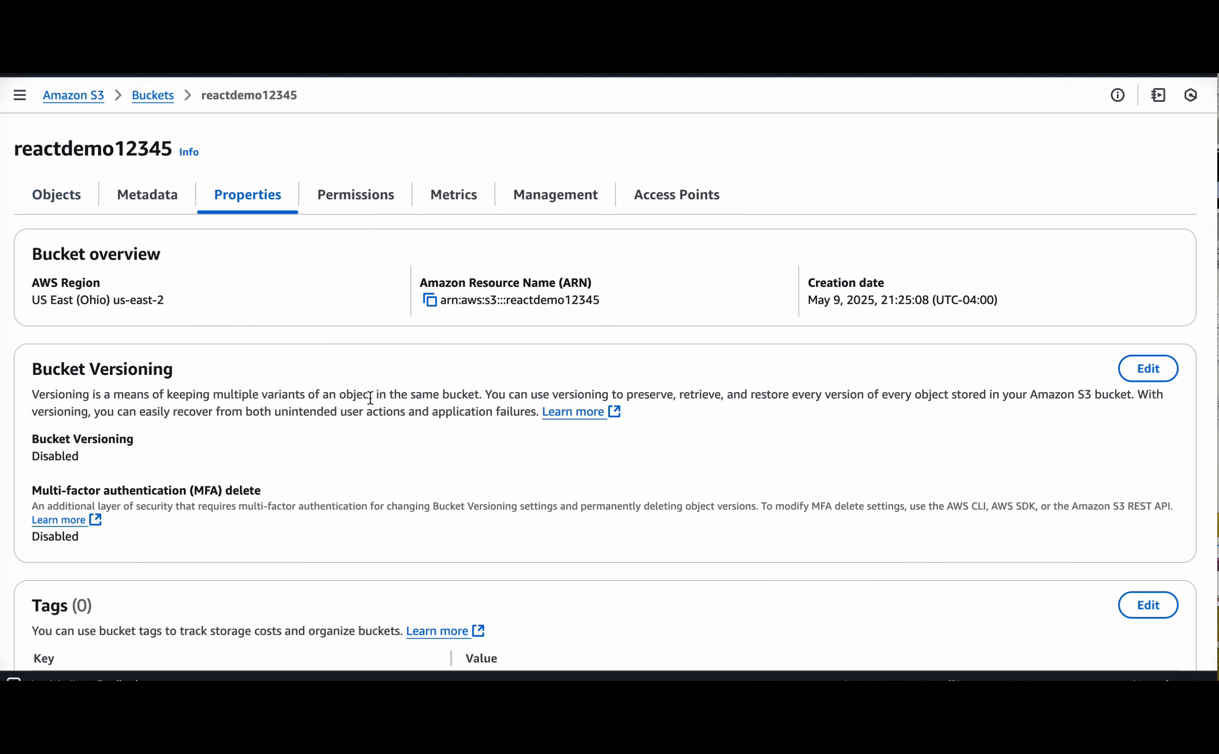
pyautogui.scroll(-15, 369, 397)
pyautogui.scroll(-8, 371, 399)
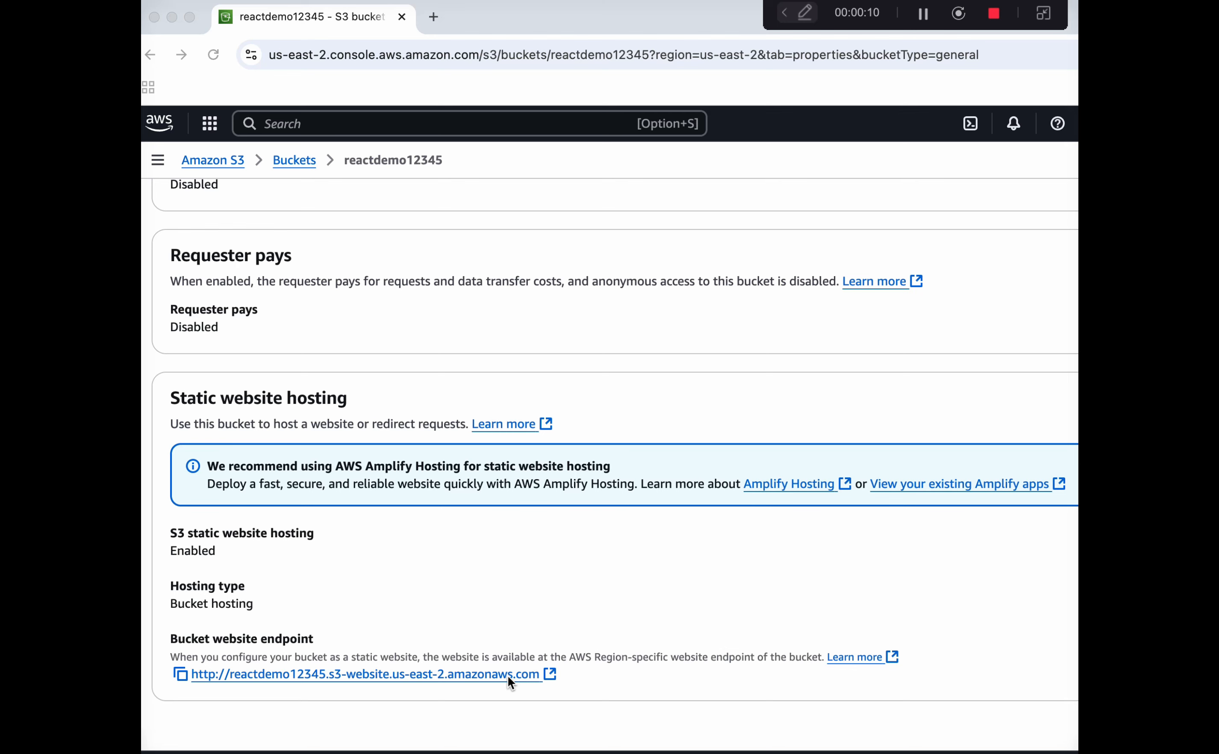
pyautogui.click(512, 678)
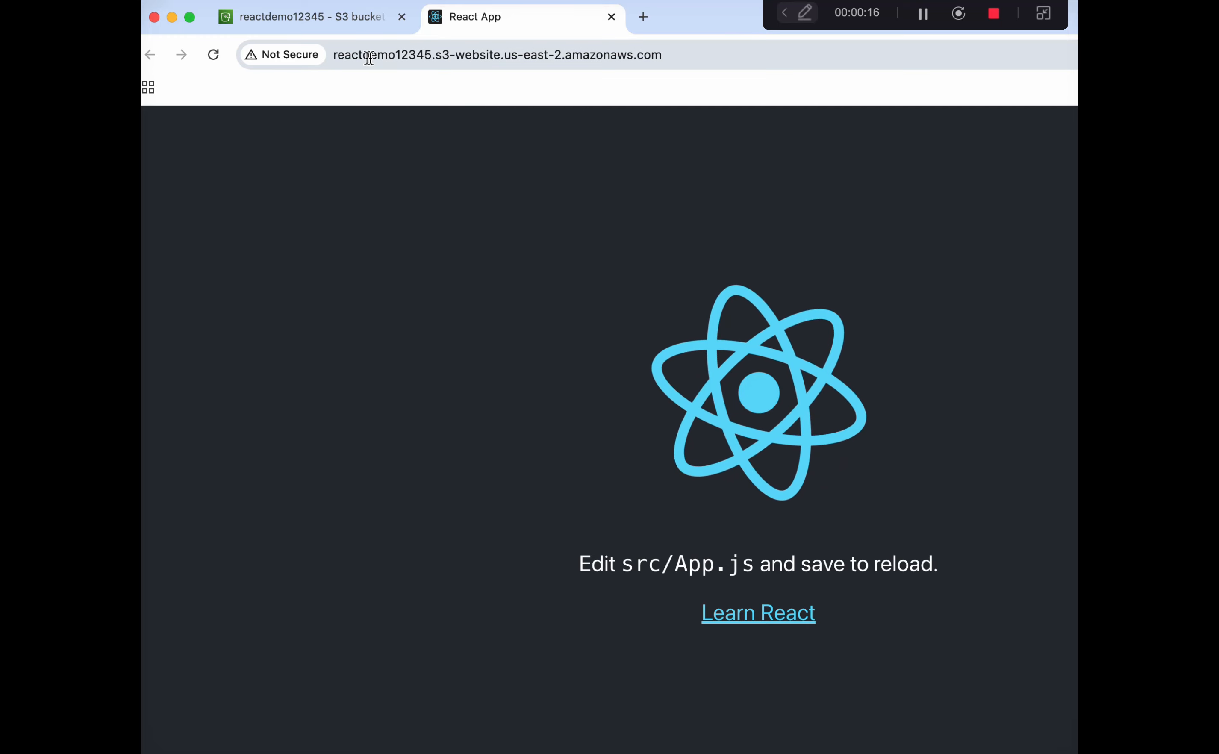
pyautogui.moveTo(338, 56); pyautogui.dragTo(667, 50)
pyautogui.click(481, 55)
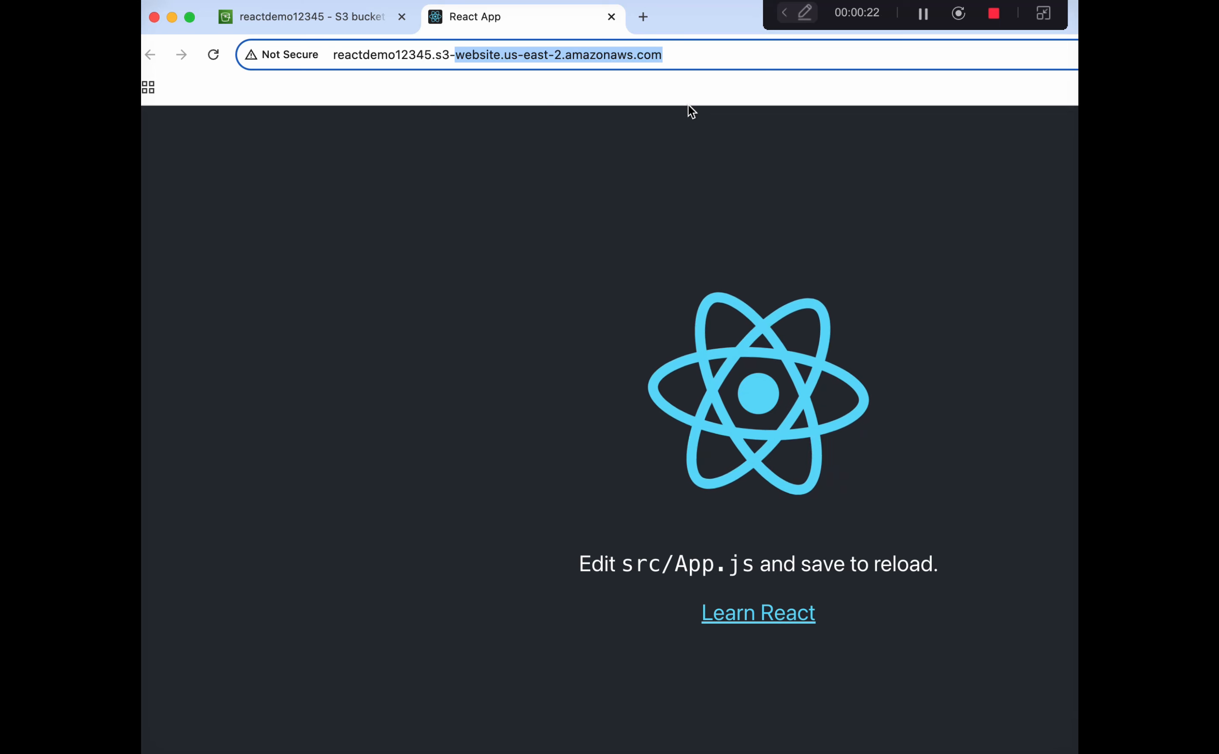